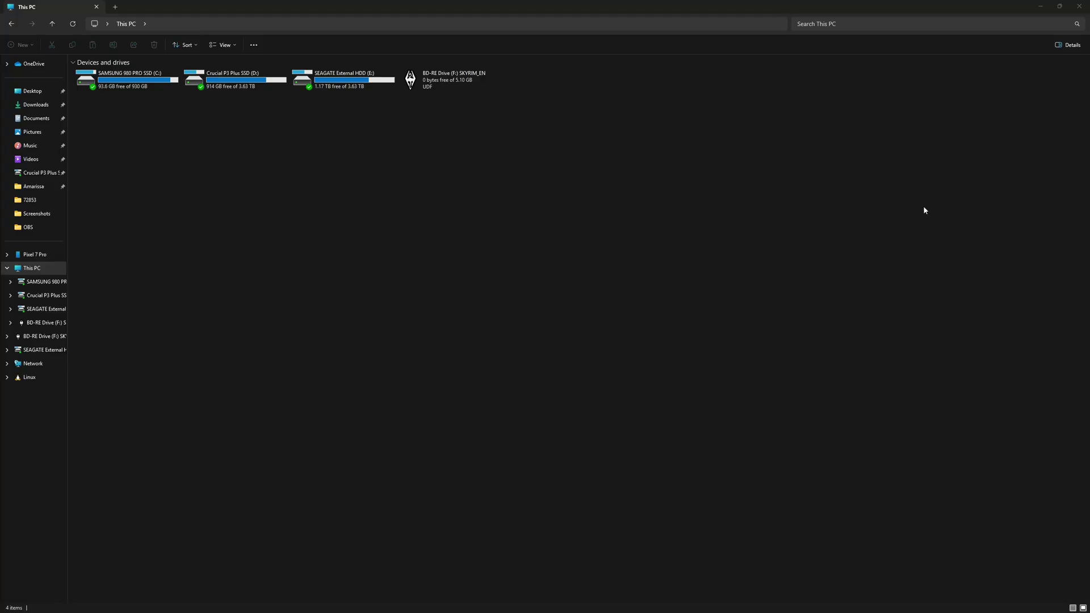
Open the SKYRIM_EN disc (F:) and select its 15 files for copying
left_click(44, 324)
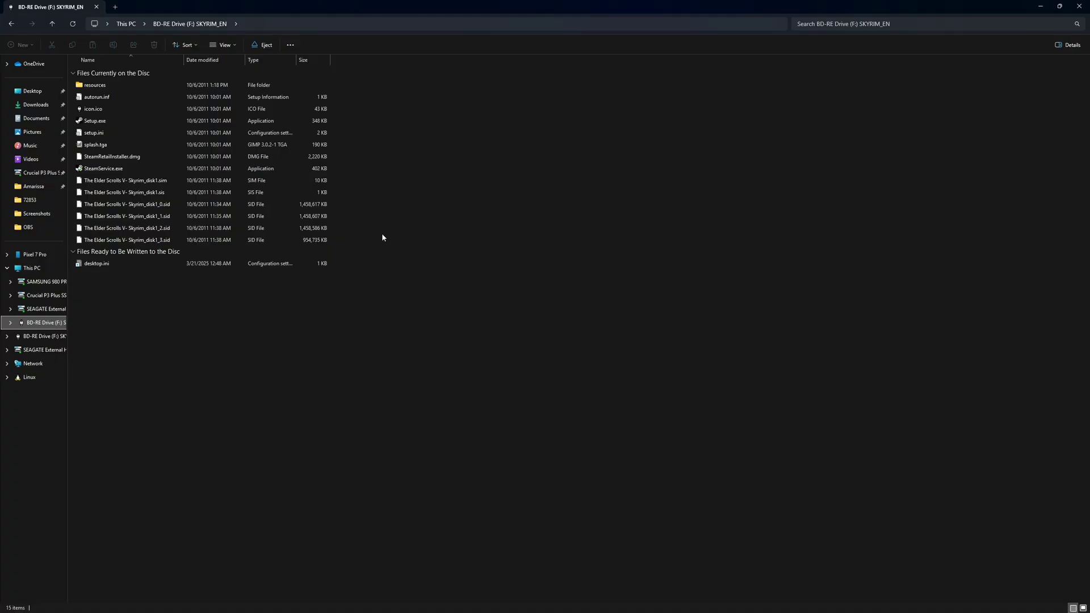
left_click_drag(347, 240, 150, 86)
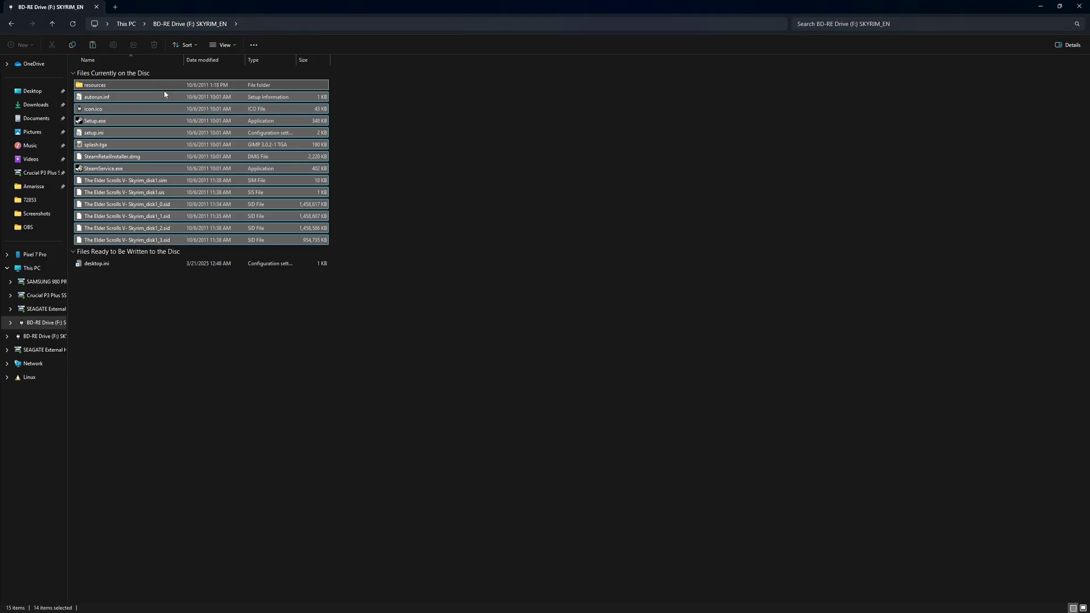
left_click(455, 202)
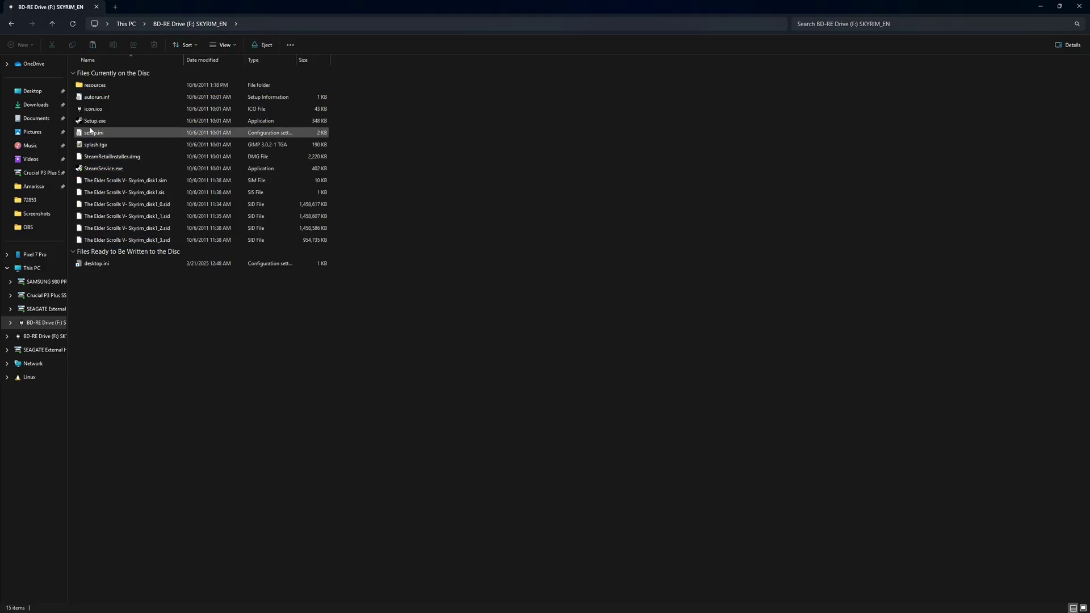
Create a new folder named TESV in Downloads
left_click(29, 106)
right_click(444, 160)
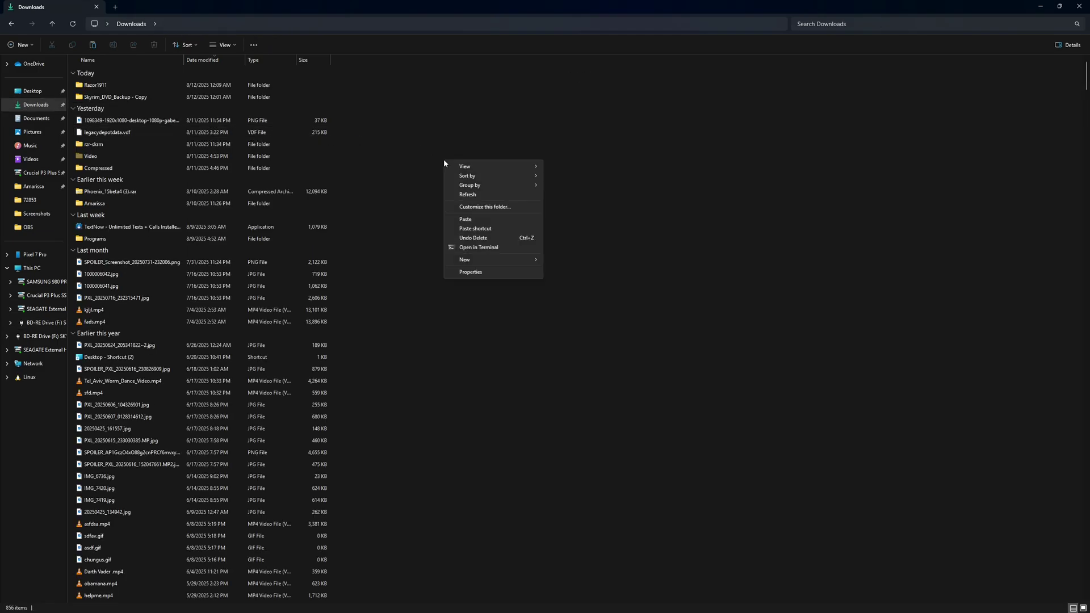
mouse_move(492, 258)
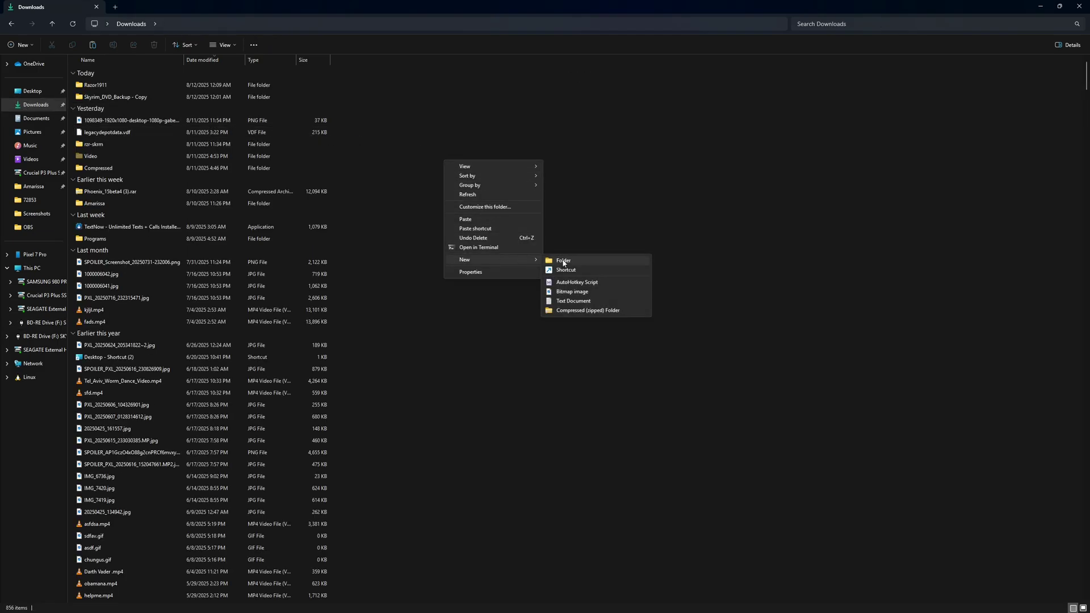
left_click(562, 261)
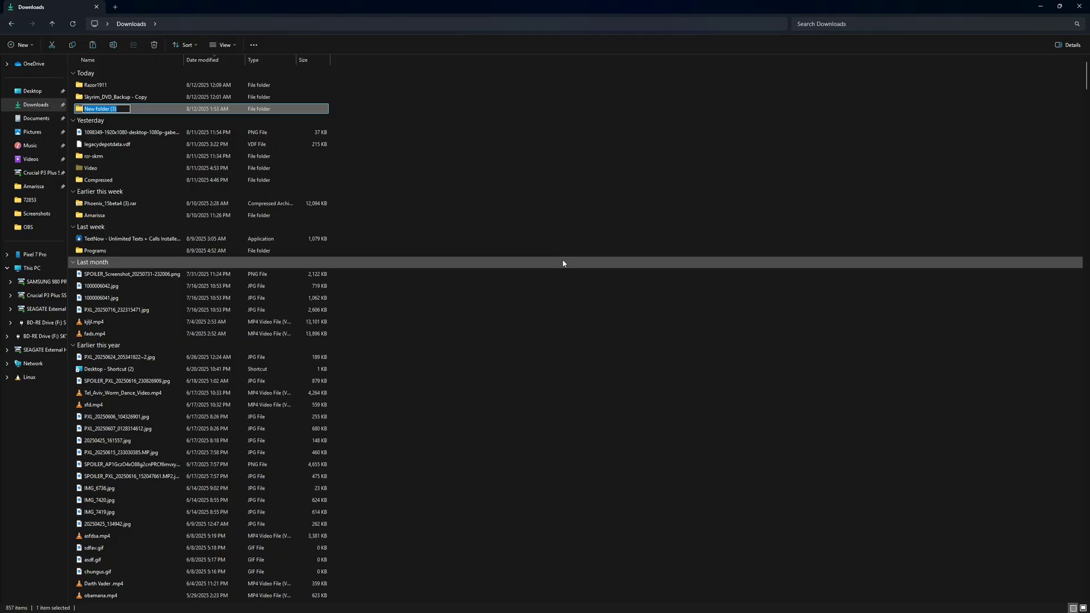
type("TES")
type("B")
key("Return")
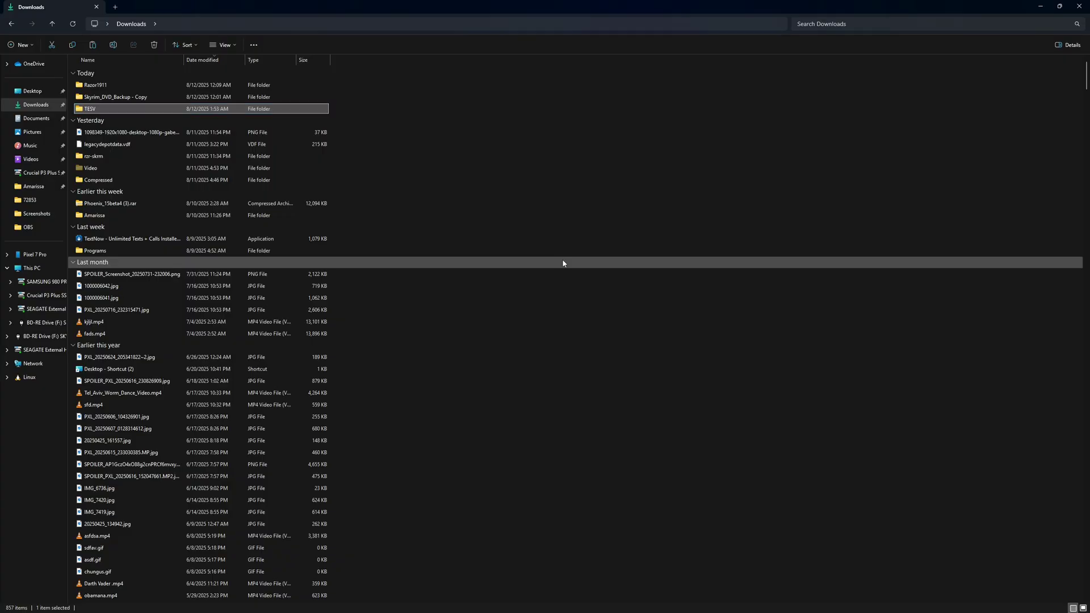
Paste the disc files into TESV and place the filesforunpack window beside it
double_click(152, 109)
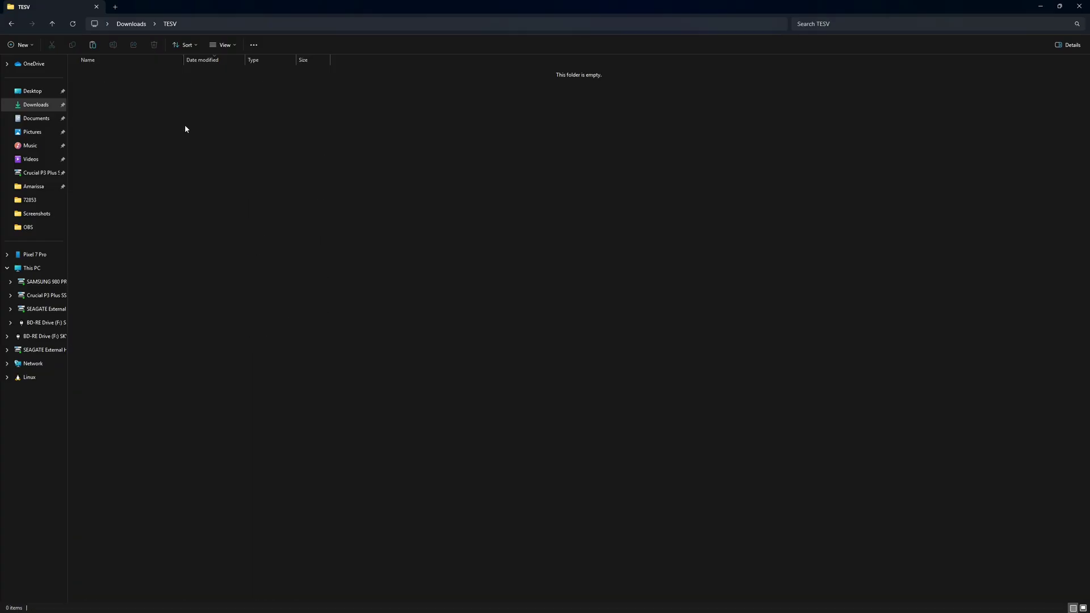
right_click(252, 154)
left_click(301, 213)
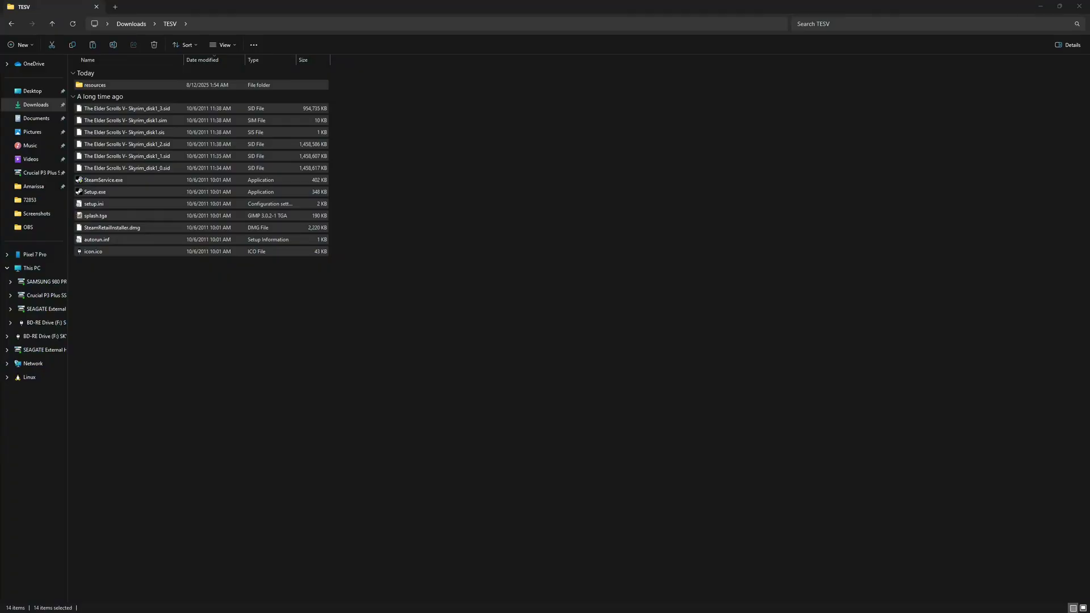
left_click_drag(1089, 148, 495, 285)
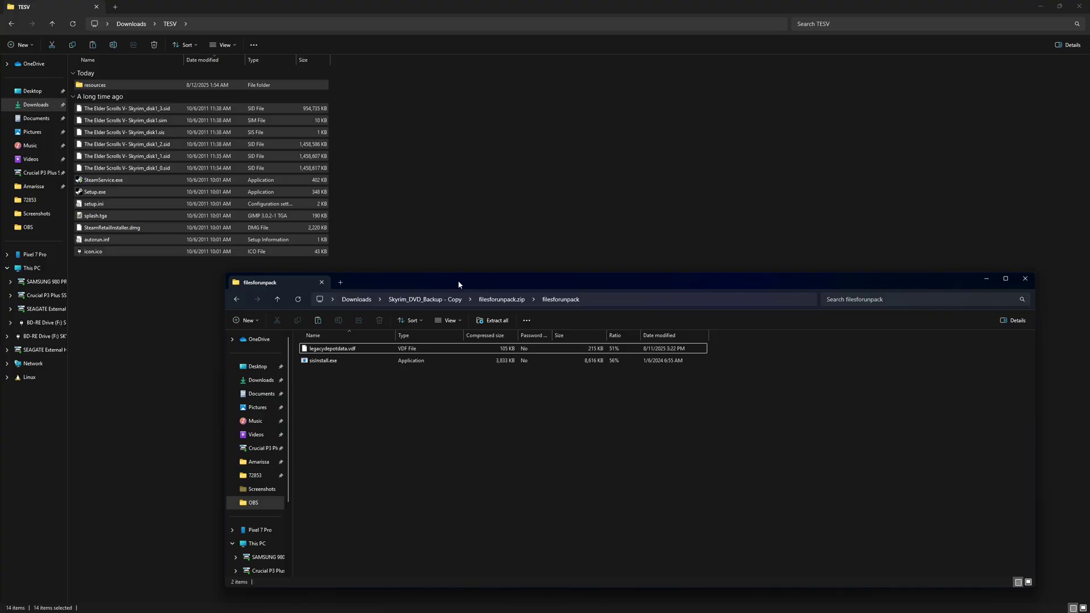
Copy sisInstall.exe and legacydepotdata.vdf from filesforunpack into TESV
left_click_drag(457, 281, 463, 282)
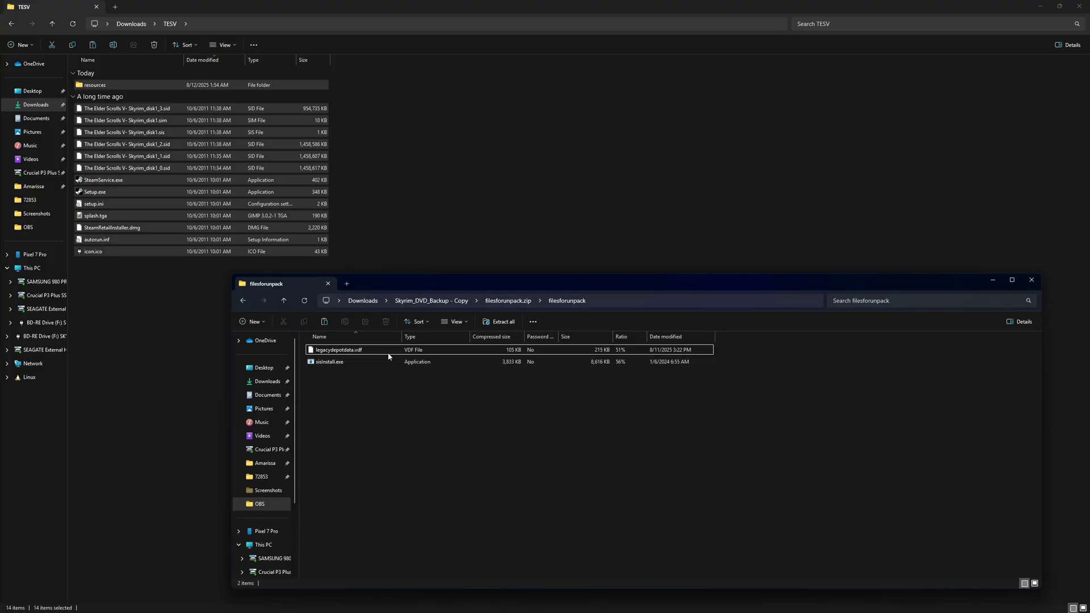
left_click_drag(357, 367, 432, 207)
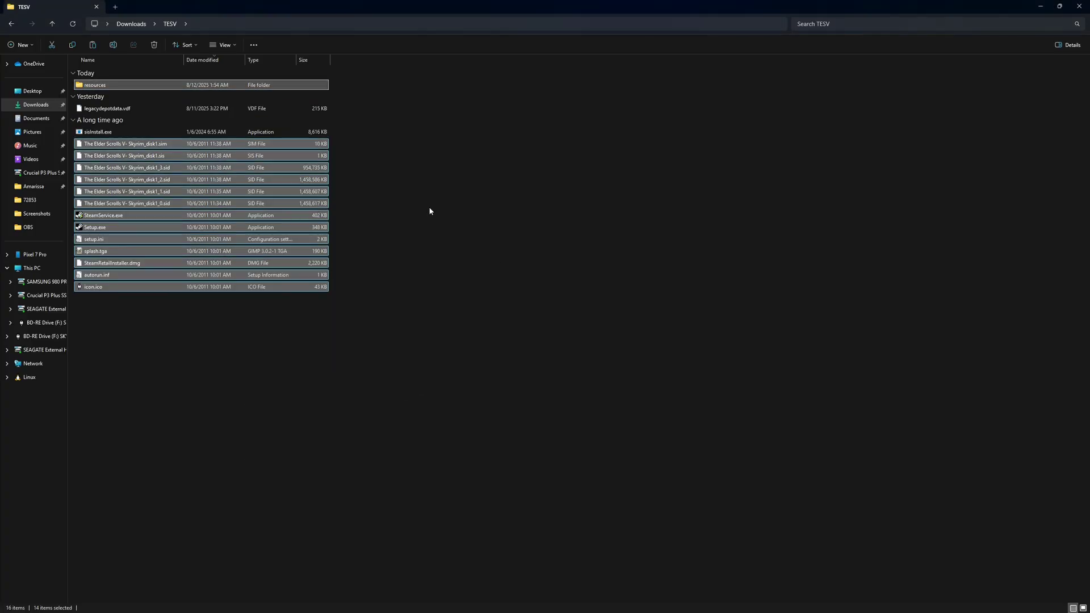
left_click(427, 205)
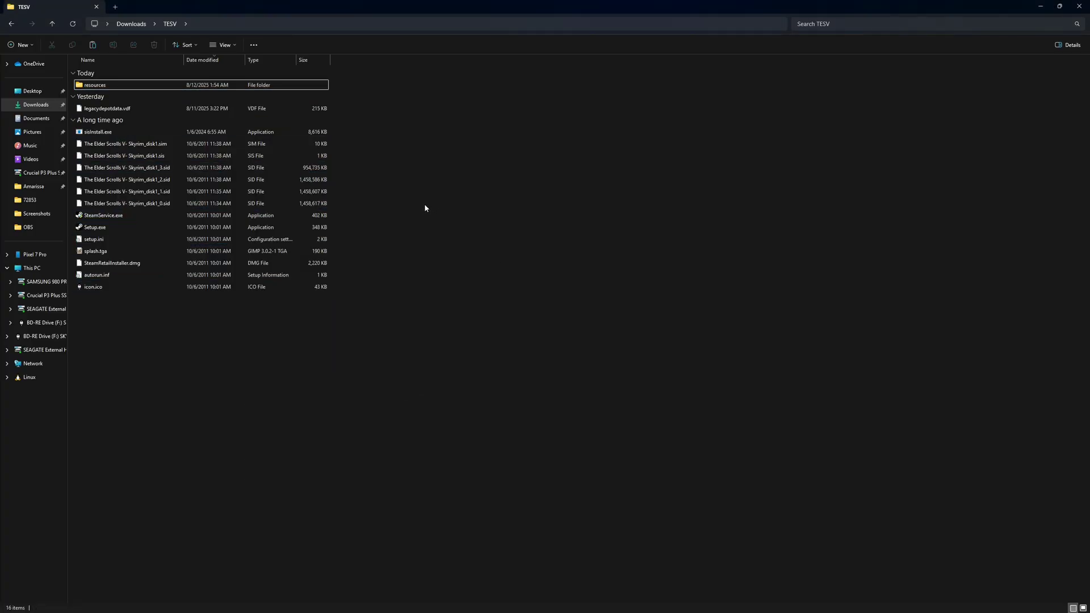
Create an empty folder named backup inside TESV
right_click(427, 196)
mouse_move(474, 283)
left_click(546, 287)
type("backup")
key("Return")
Open an admin Command Prompt, cd into Downloads\TESV, and begin typing sisInstall extractAll
left_click(3, 601)
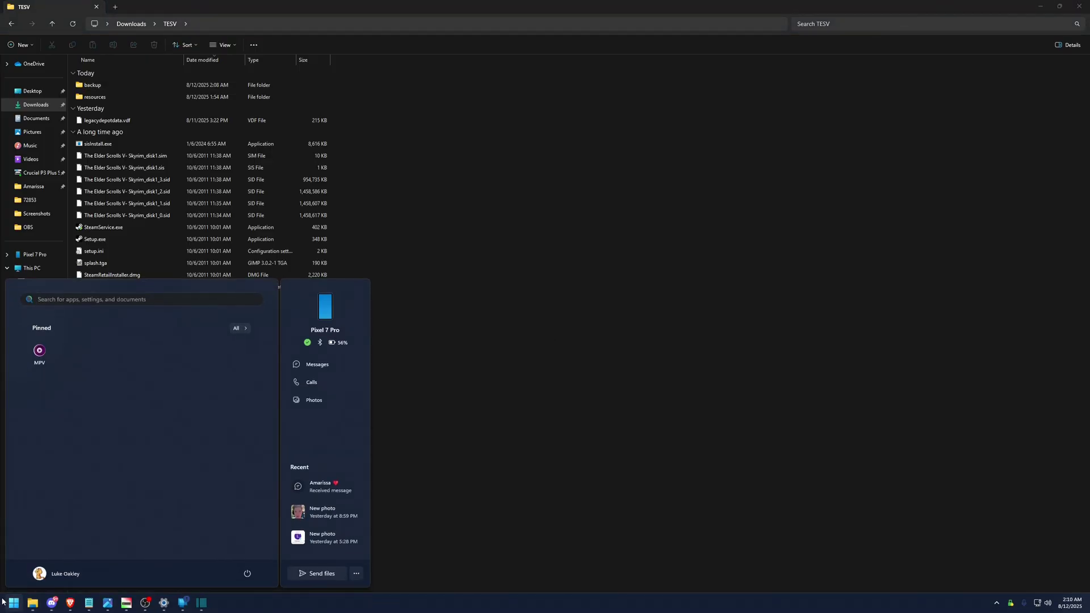
type("cmd")
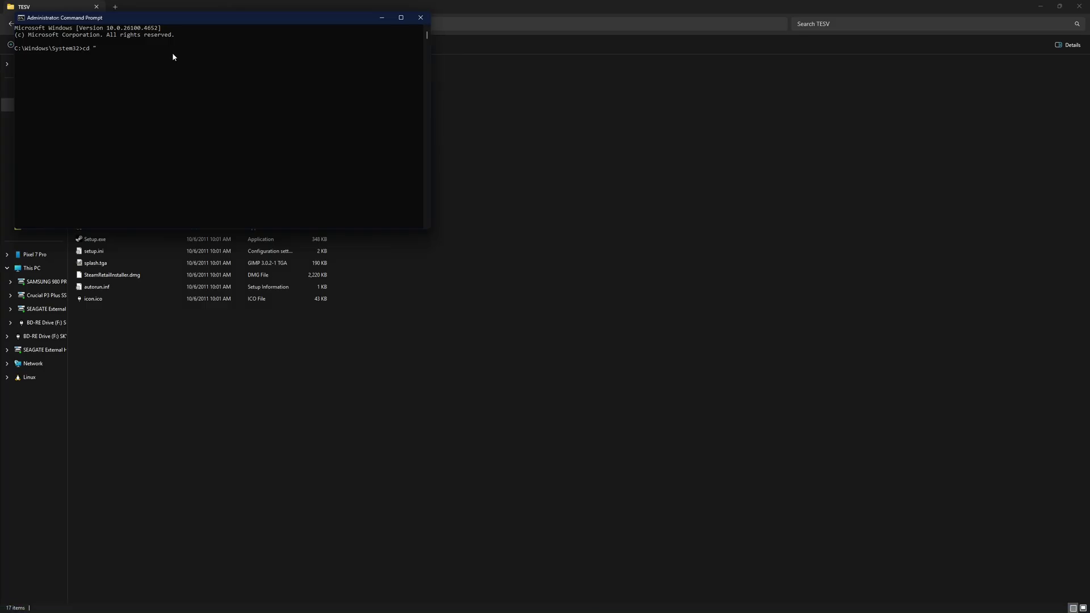
type(" \"")
type("C:\\Users\\oakle\\Downloads\\TESV")
type("\"")
key("Return")
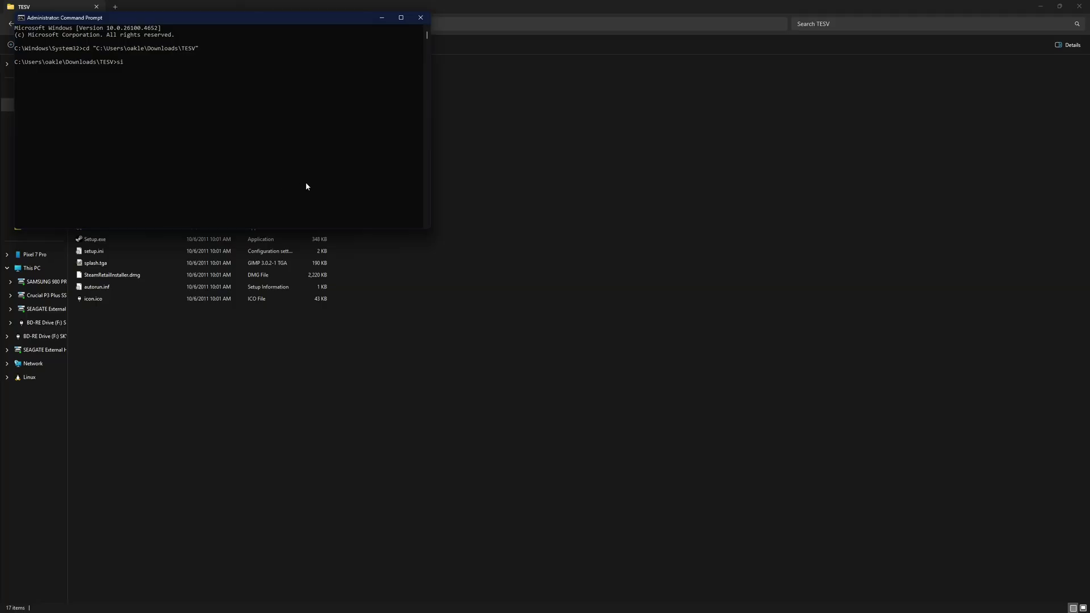
type("sisInstall extra")
Finish typing extractAll, then copy the full disk1.sis file name without renaming it
type("ctAll \"")
left_click(376, 400)
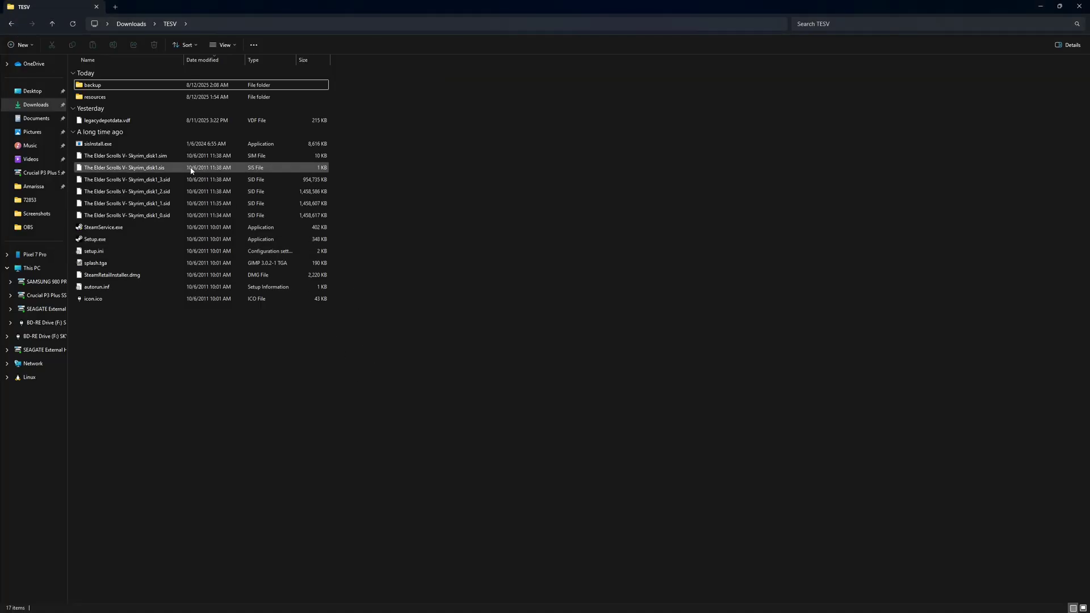
left_click(155, 168)
right_click(156, 167)
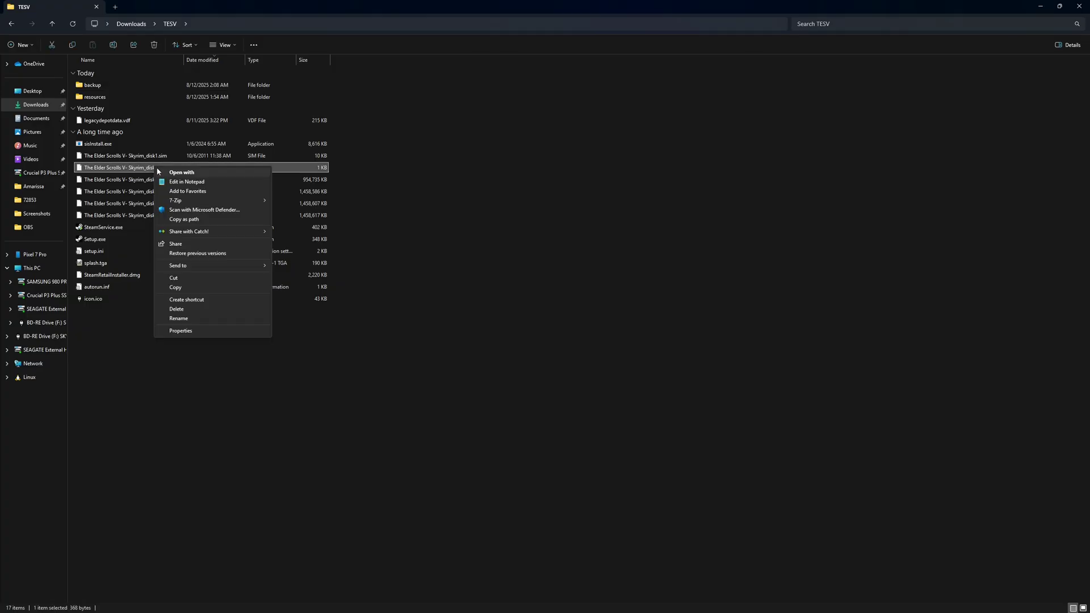
left_click(204, 318)
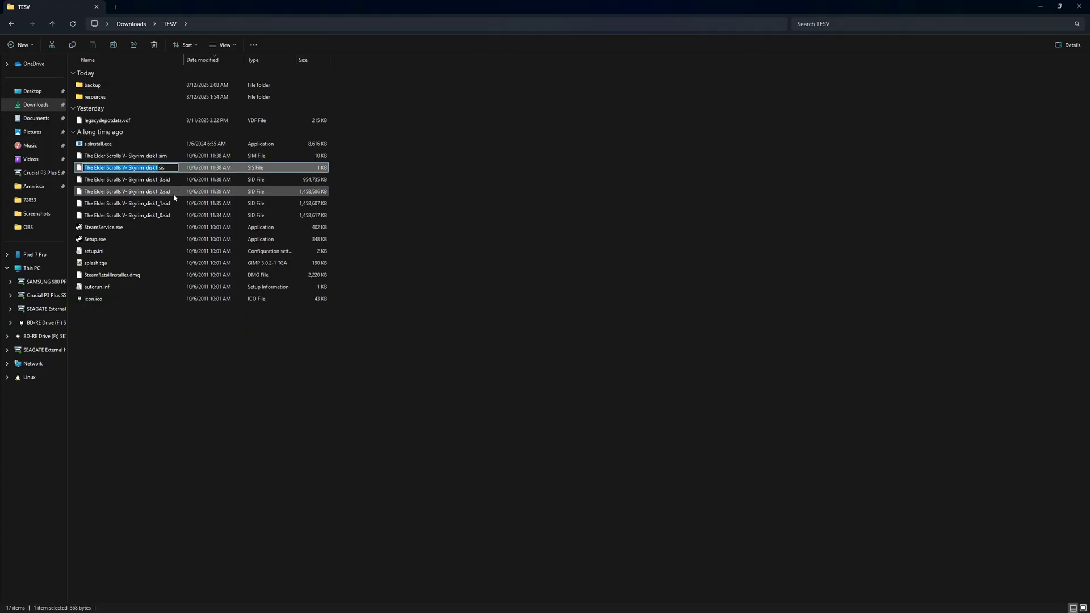
key("End")
key("shift+Home")
key("ctrl+c")
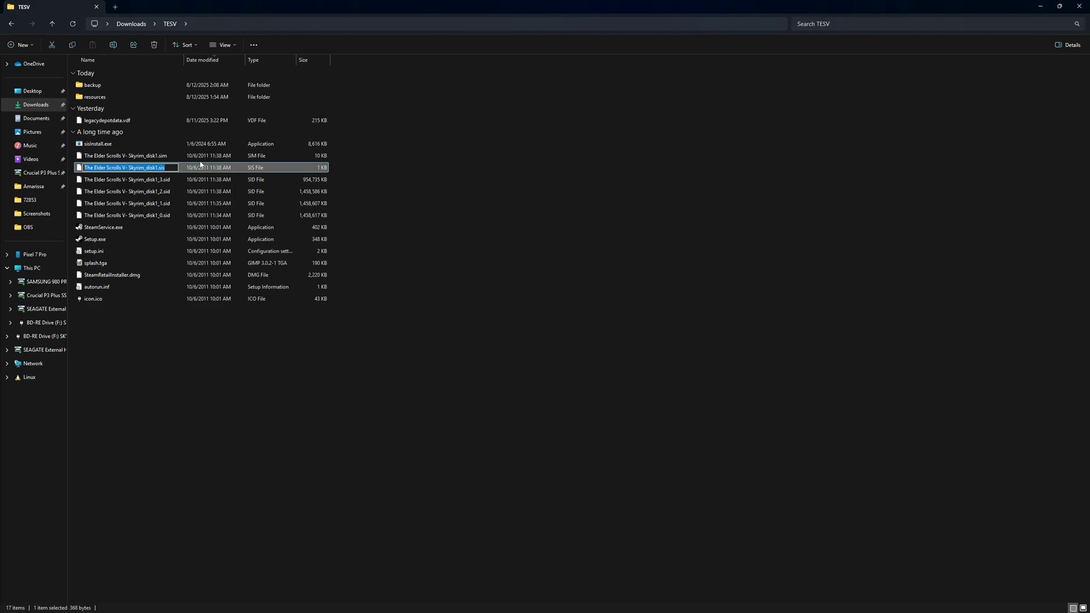
left_click(271, 489)
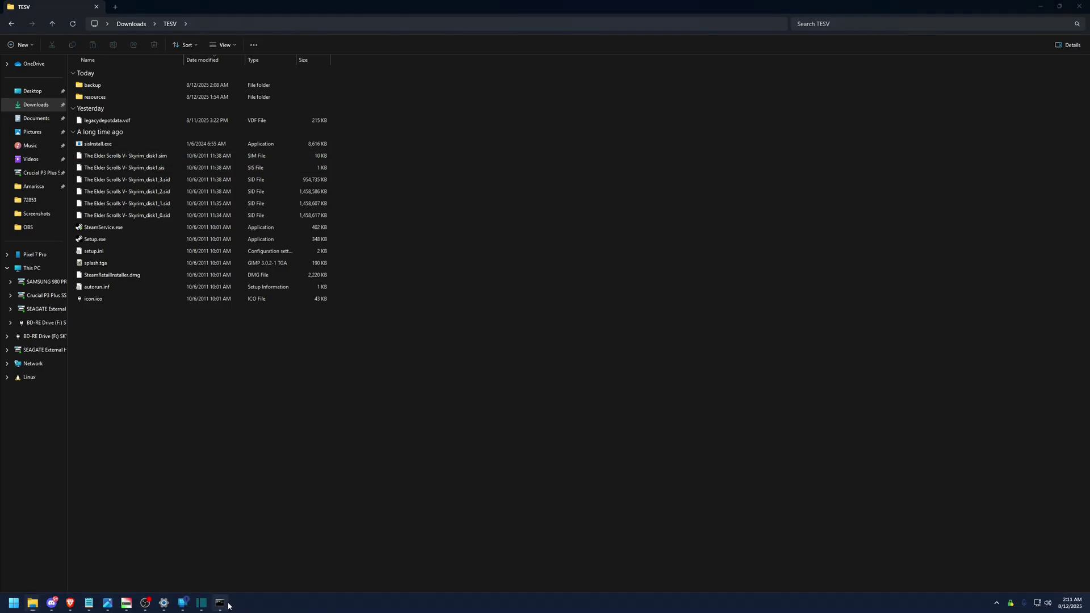
Complete the command with the quoted disk1.sis name and backup, and run the extraction
left_click(220, 609)
type("\"")
key("ctrl+v")
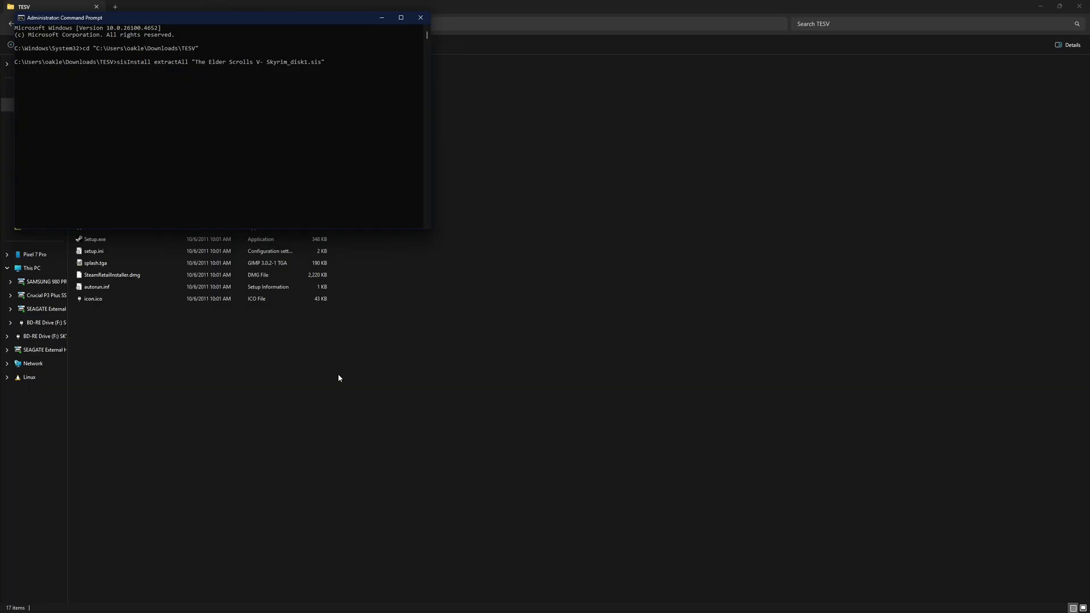
left_click_drag(211, 22, 636, 125)
type("bac")
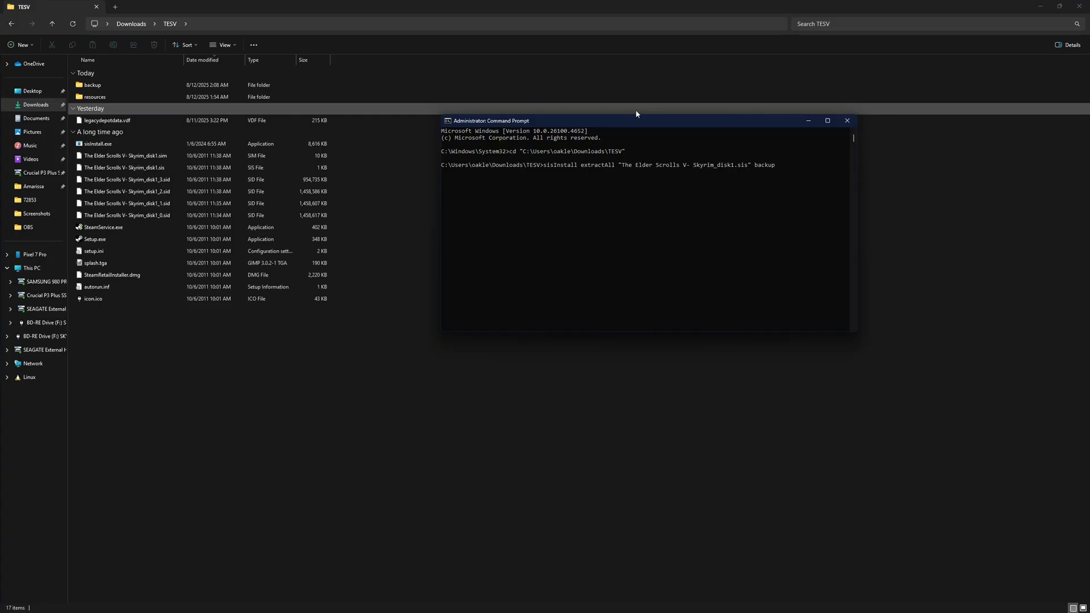
type("kup")
key("Return")
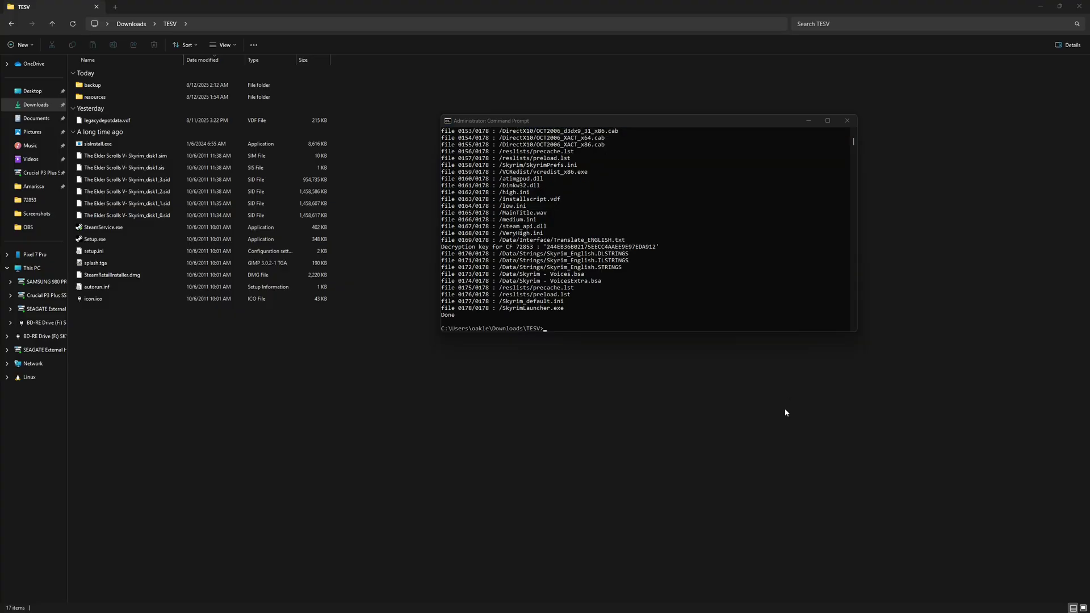
Inspect the 72853 and 72851 folders in backup, then select all four items in 72853
left_click(756, 407)
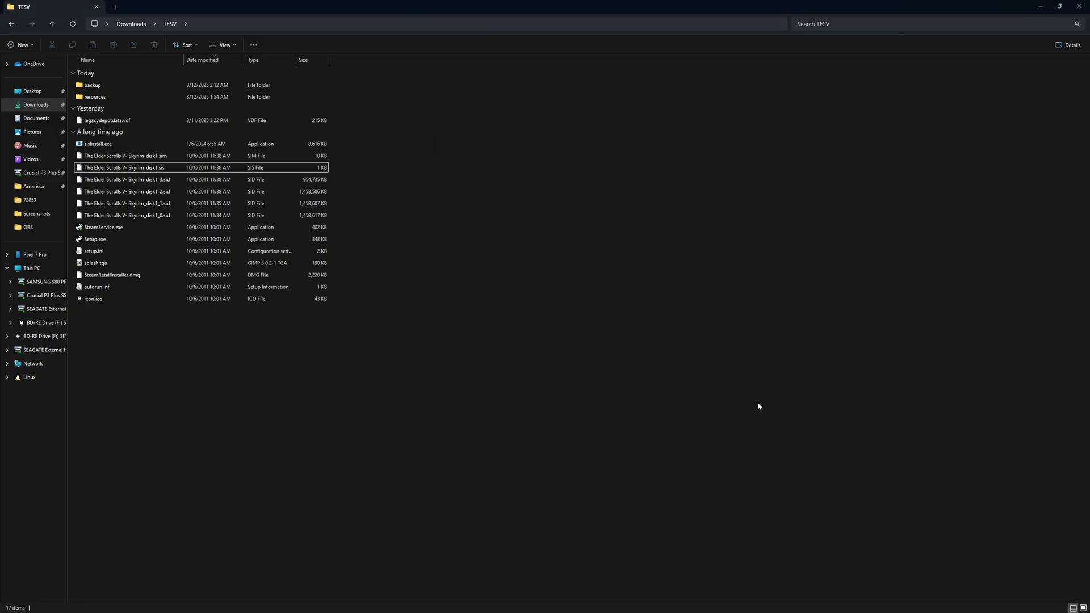
double_click(105, 84)
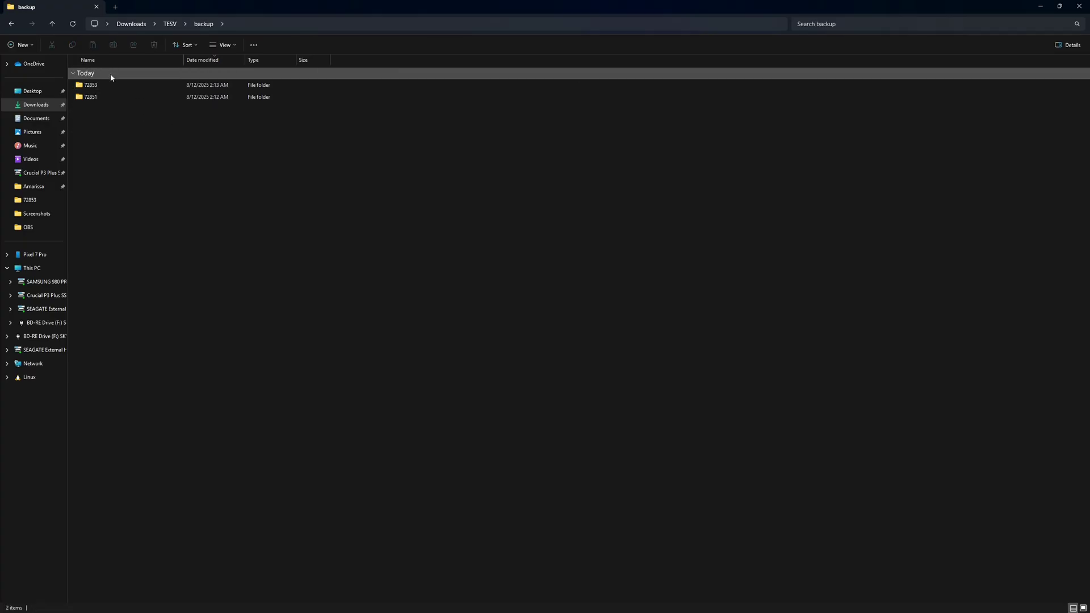
double_click(105, 85)
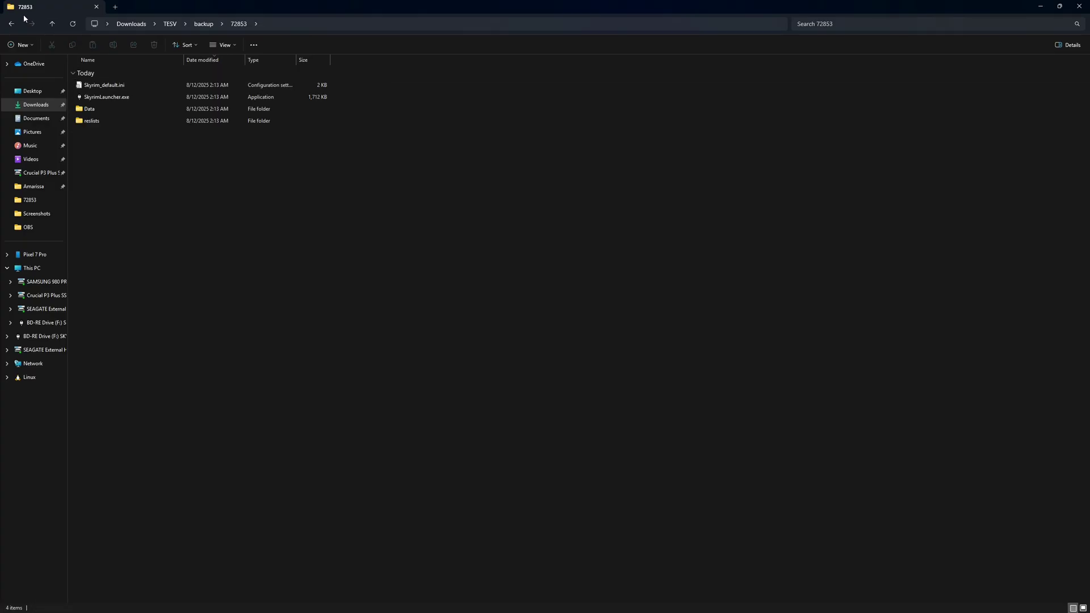
left_click(11, 23)
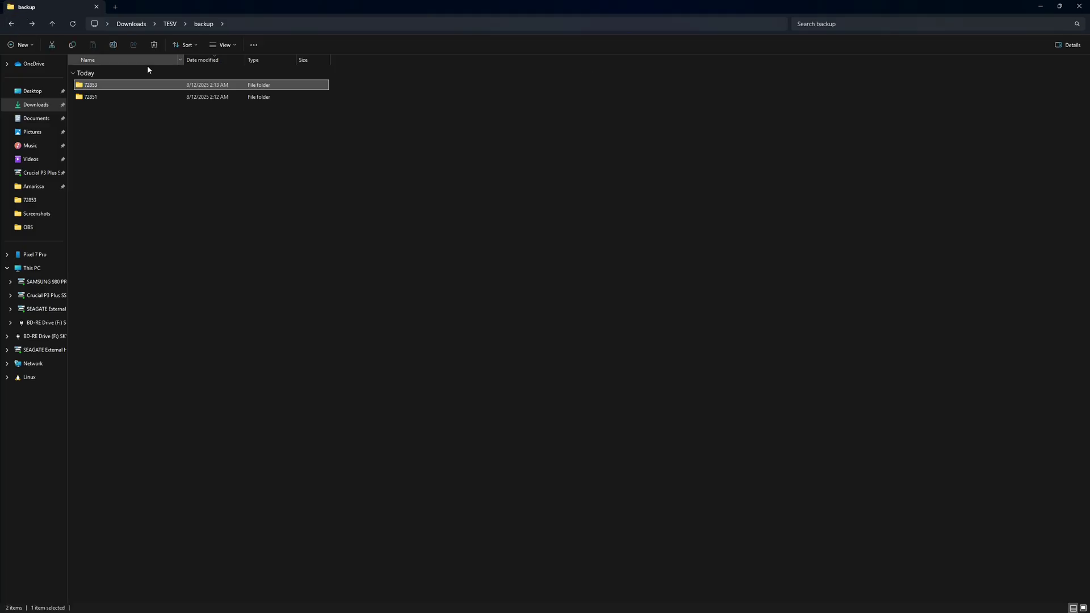
double_click(148, 97)
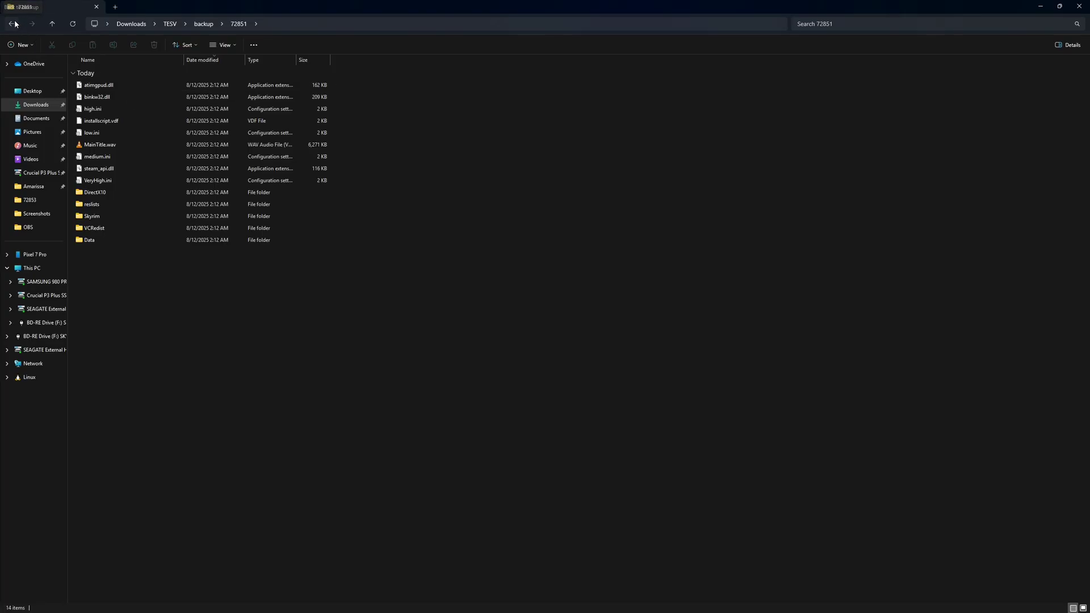
left_click(15, 24)
double_click(108, 85)
left_click_drag(167, 170, 121, 88)
Copy the four 72853 items into folder 72851, replacing the same-named files
right_click(121, 88)
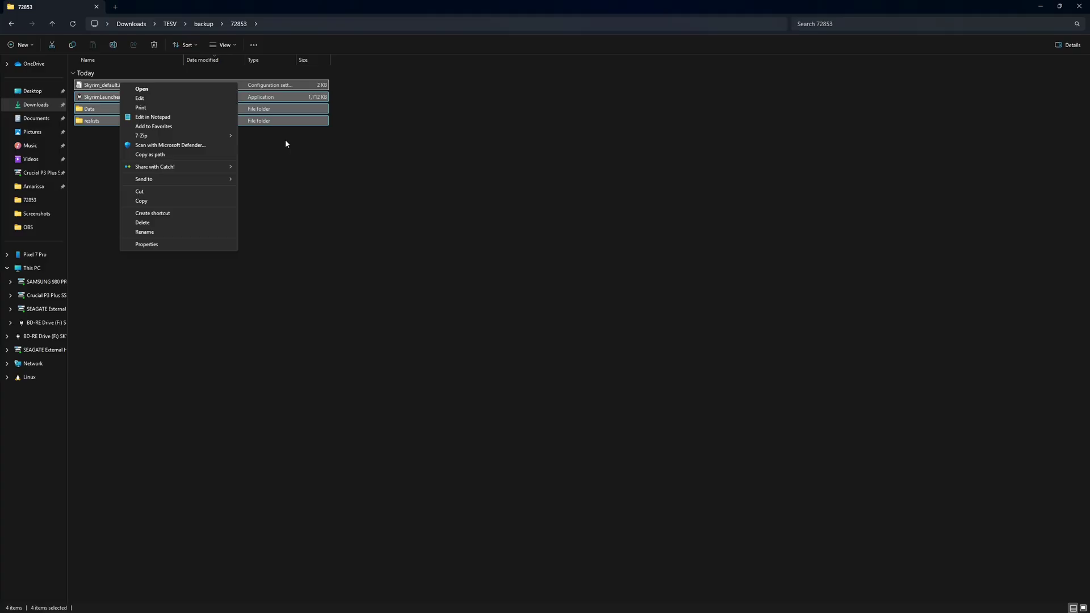
left_click(168, 200)
left_click(9, 24)
left_click(122, 97)
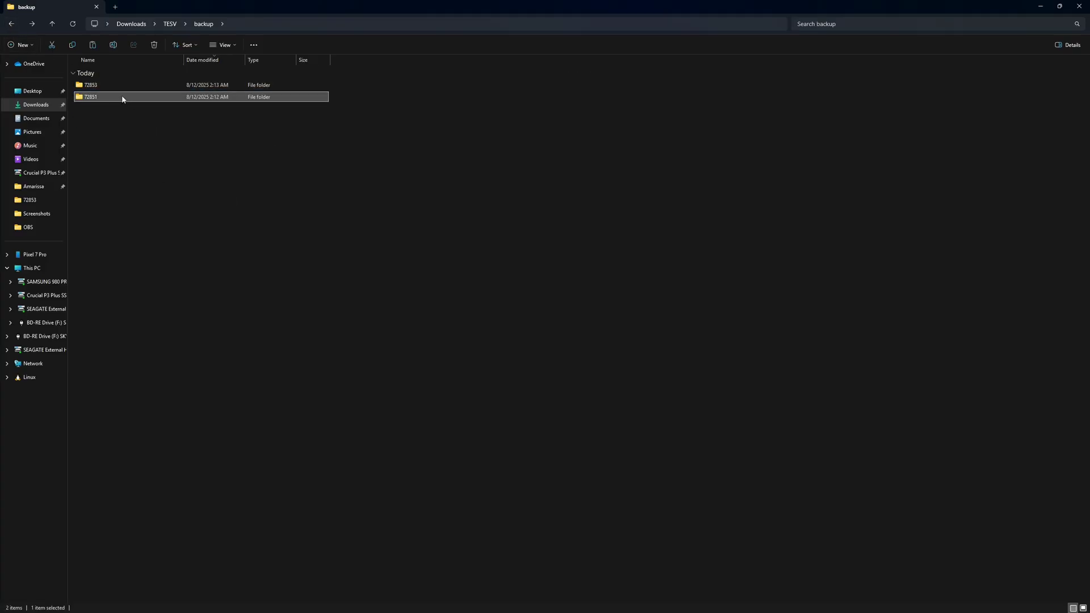
double_click(138, 98)
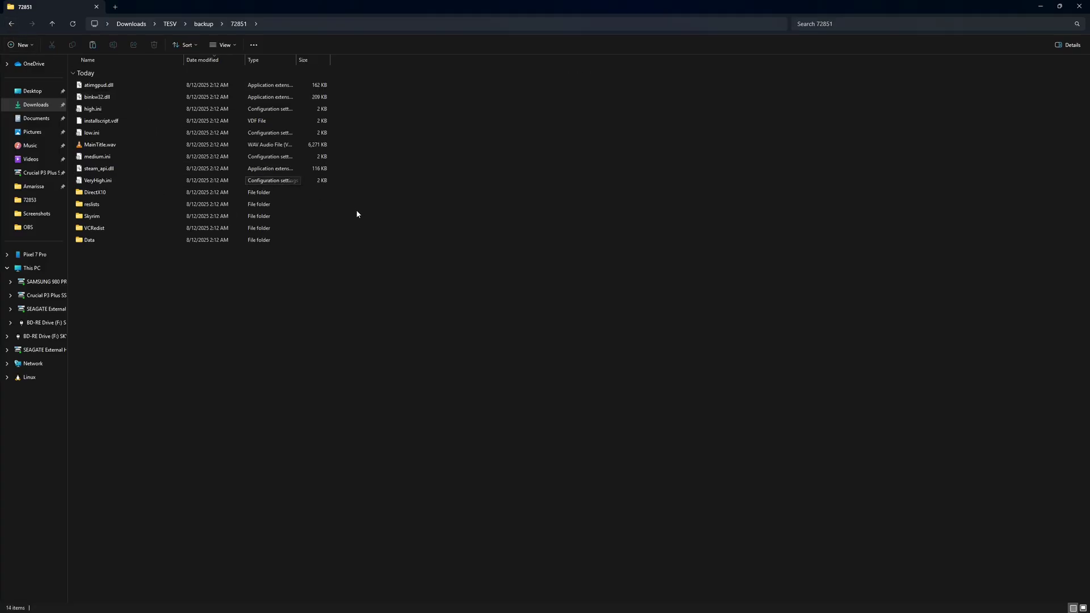
key("ctrl+v")
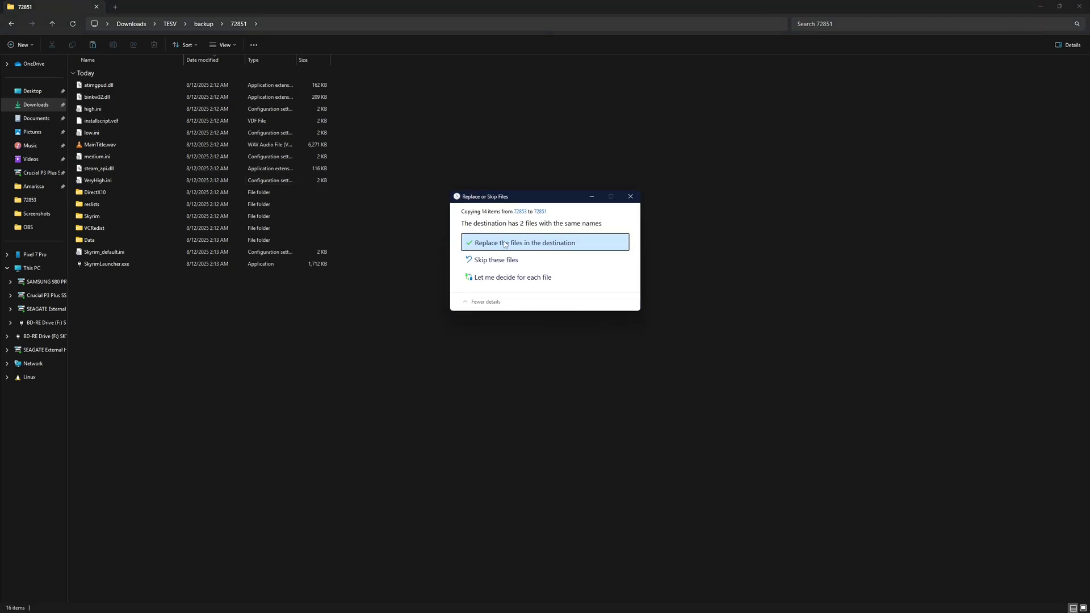
left_click(505, 243)
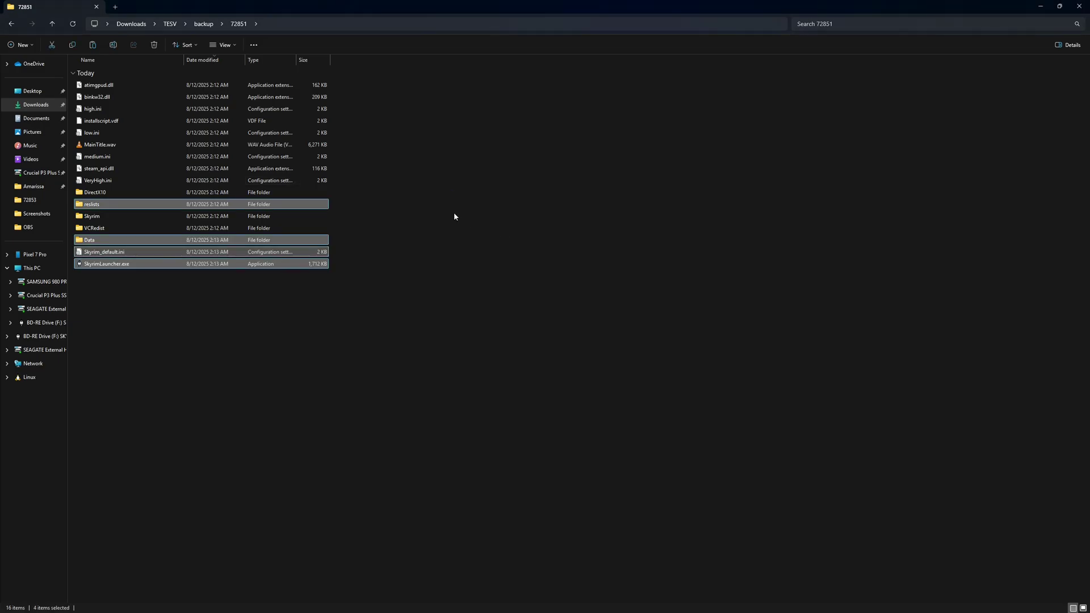
left_click(470, 218)
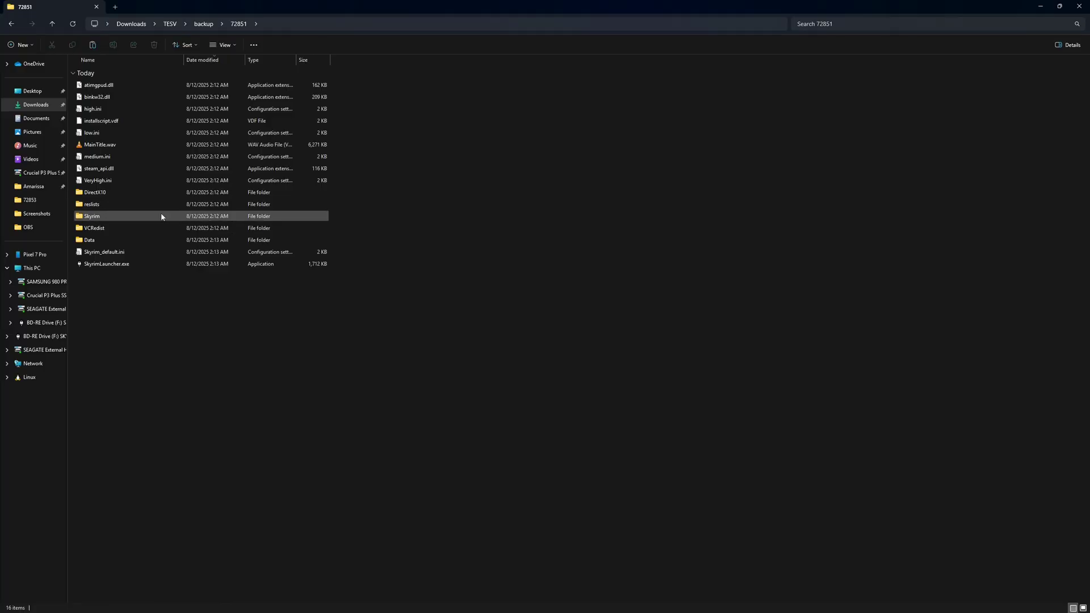
Launch Steamless from the Start menu search
mouse_move(10, 610)
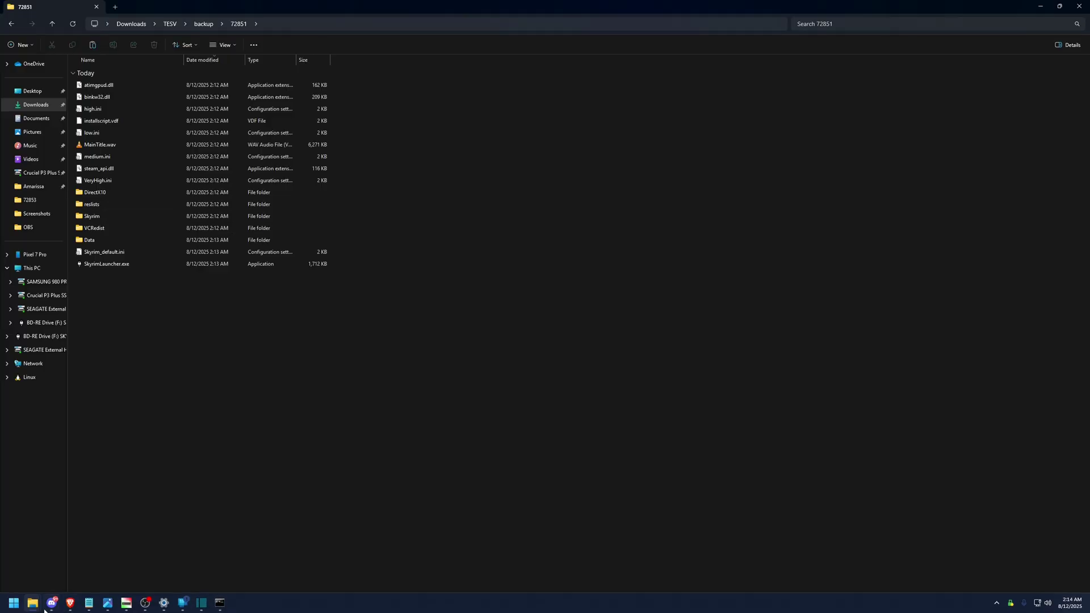
left_click(11, 610)
type("steam")
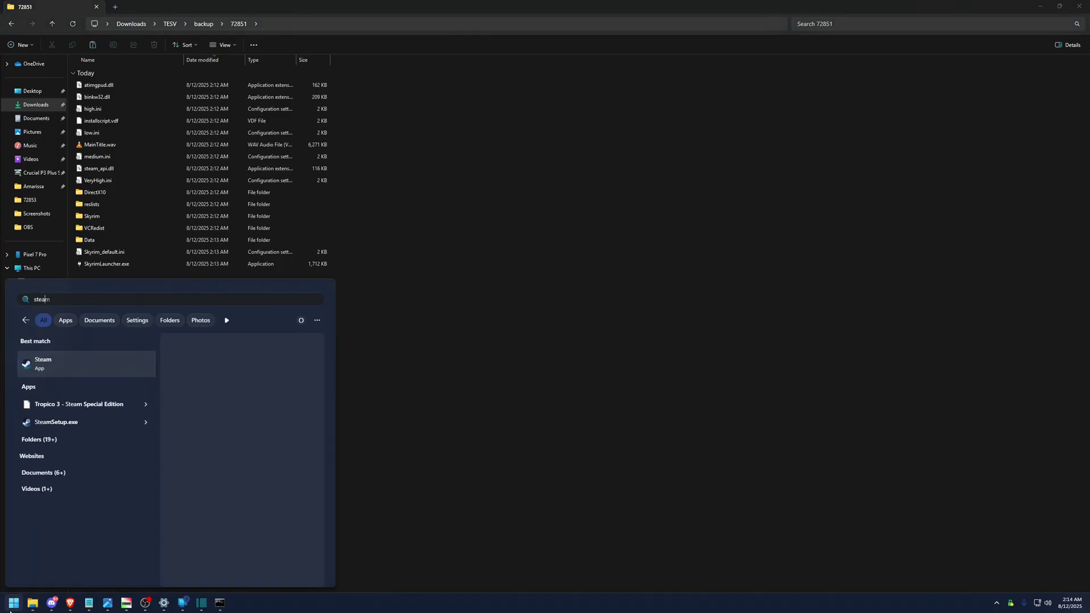
type("less.exe")
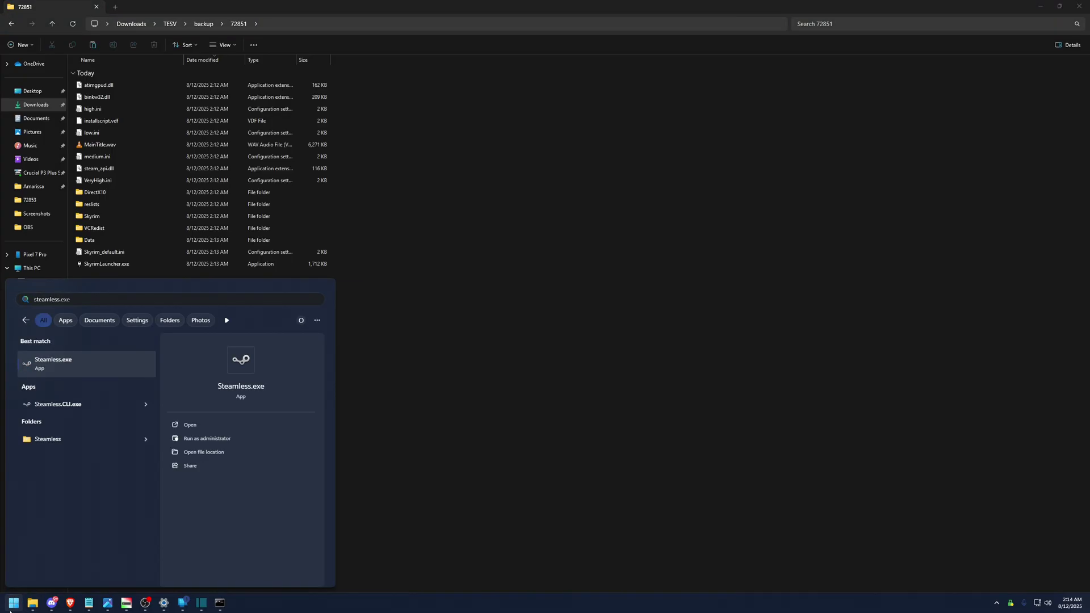
key("Return")
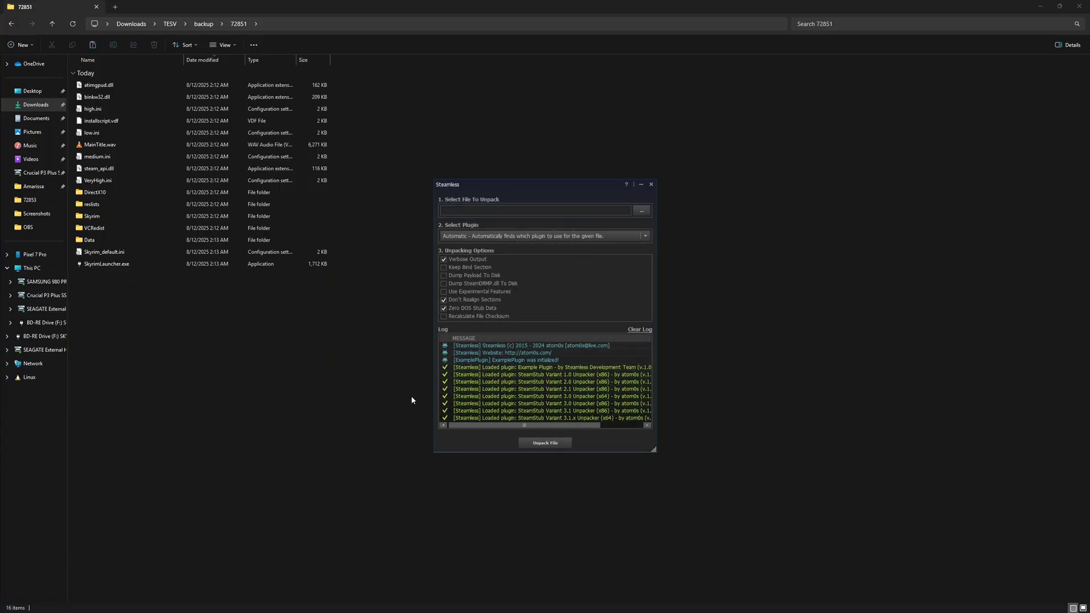
Unpack 72853\SkyrimLauncher.exe with Steamless, then close the tool
left_click(643, 212)
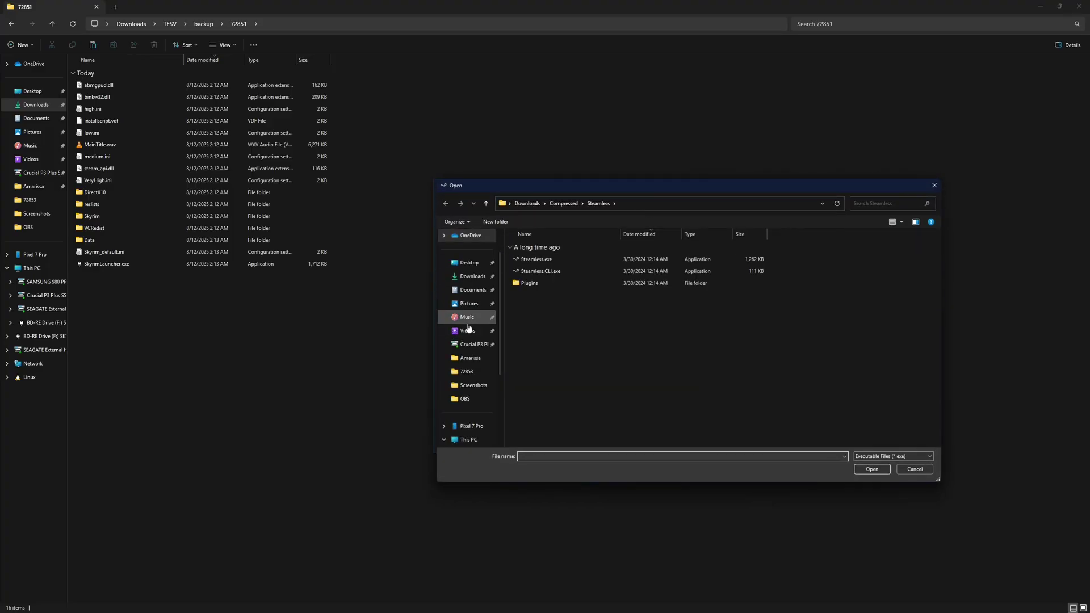
left_click(458, 372)
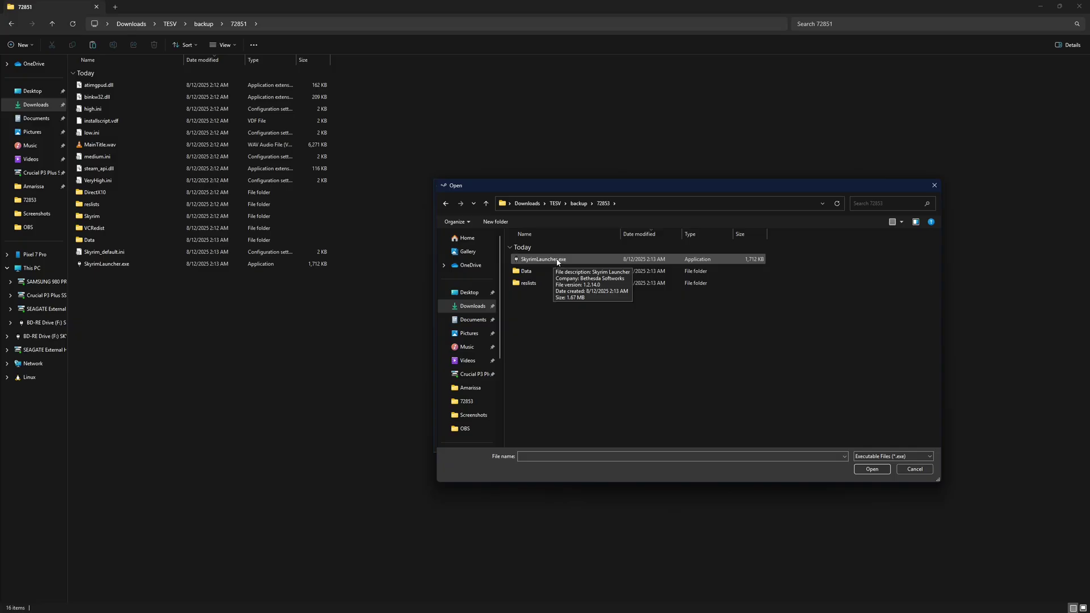
left_click(559, 261)
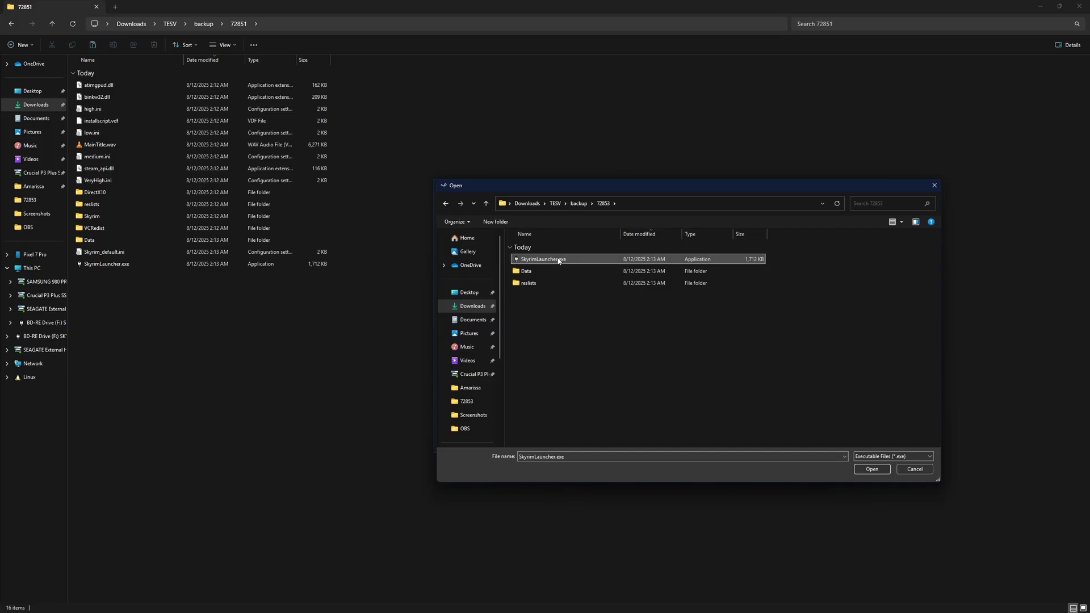
left_click(871, 469)
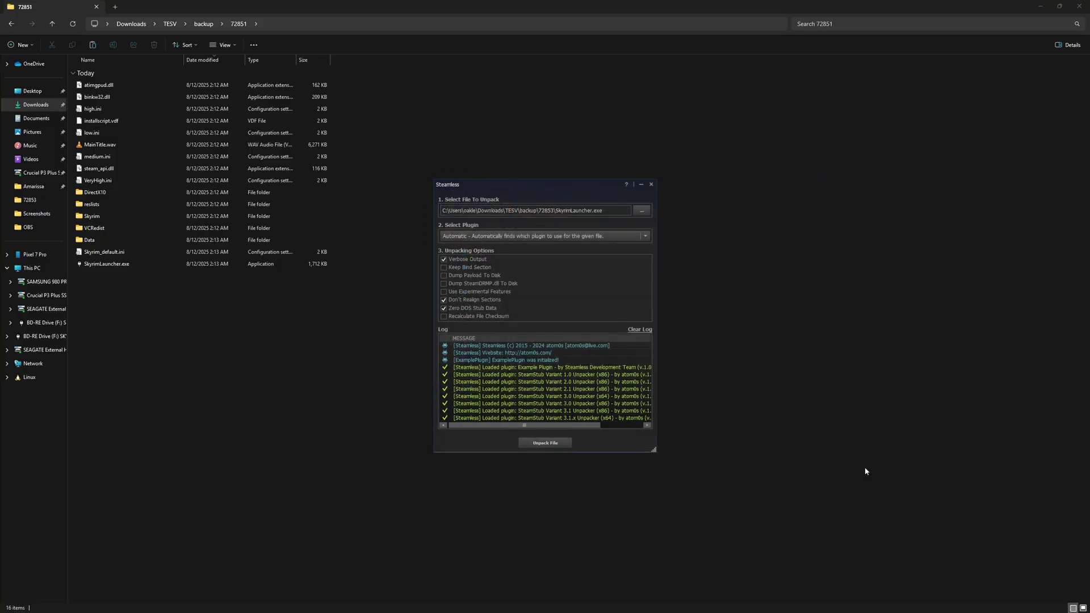
left_click(551, 442)
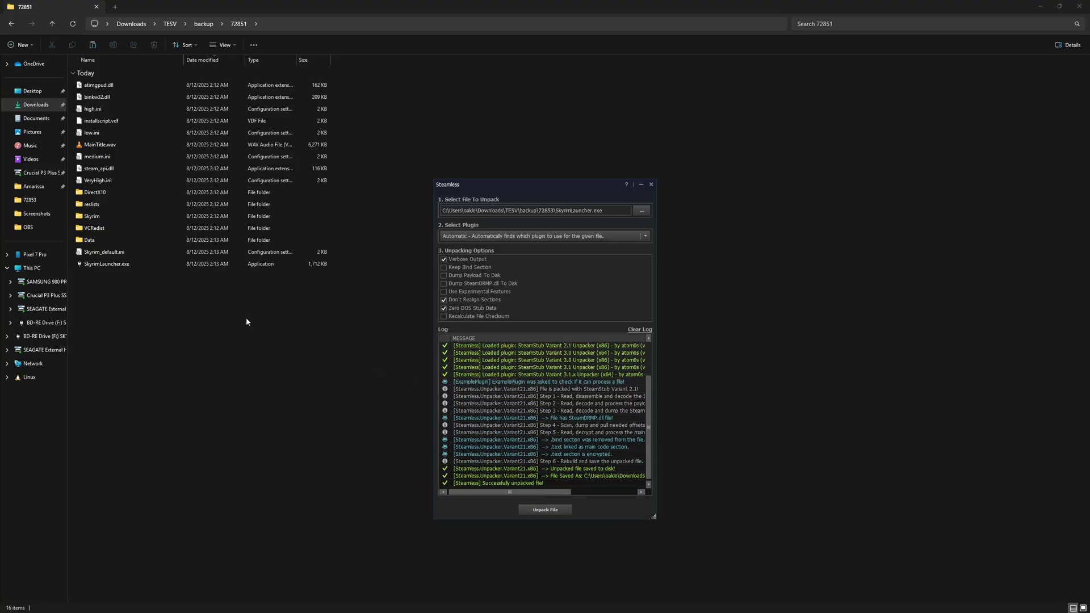
key("alt+F4")
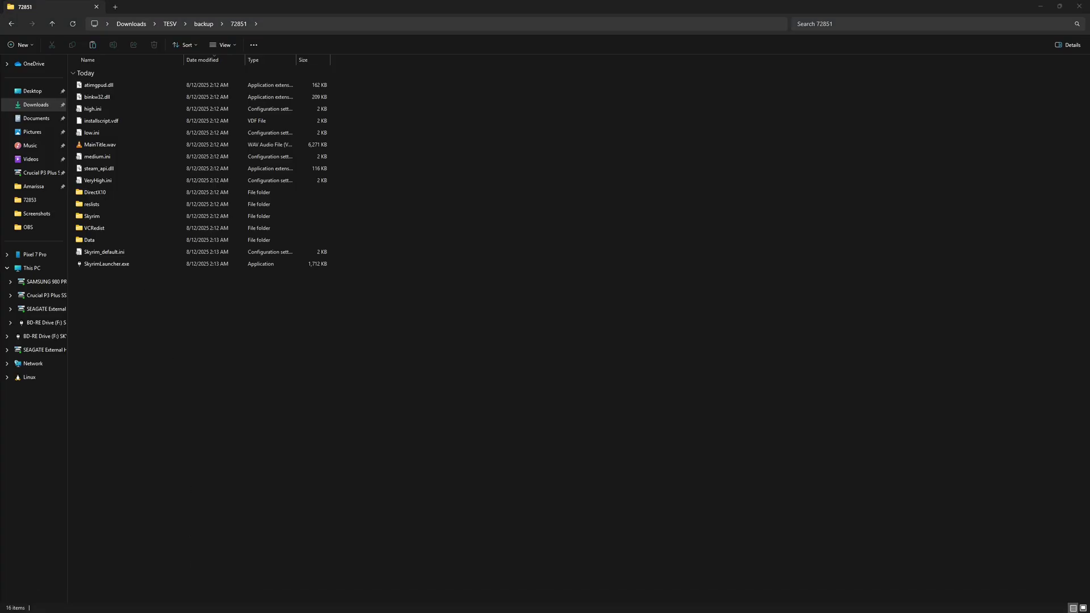
Drop cracked TESV.exe, atimgpud.dll and binkw32.dll into 72851, replacing the originals
left_click_drag(1089, 407, 335, 393)
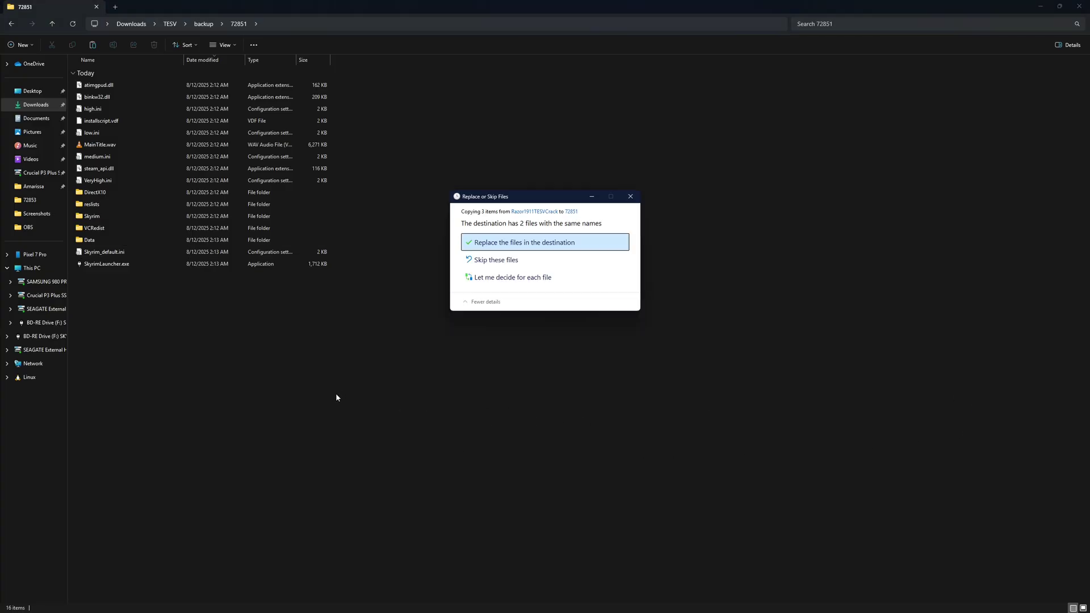
left_click(502, 247)
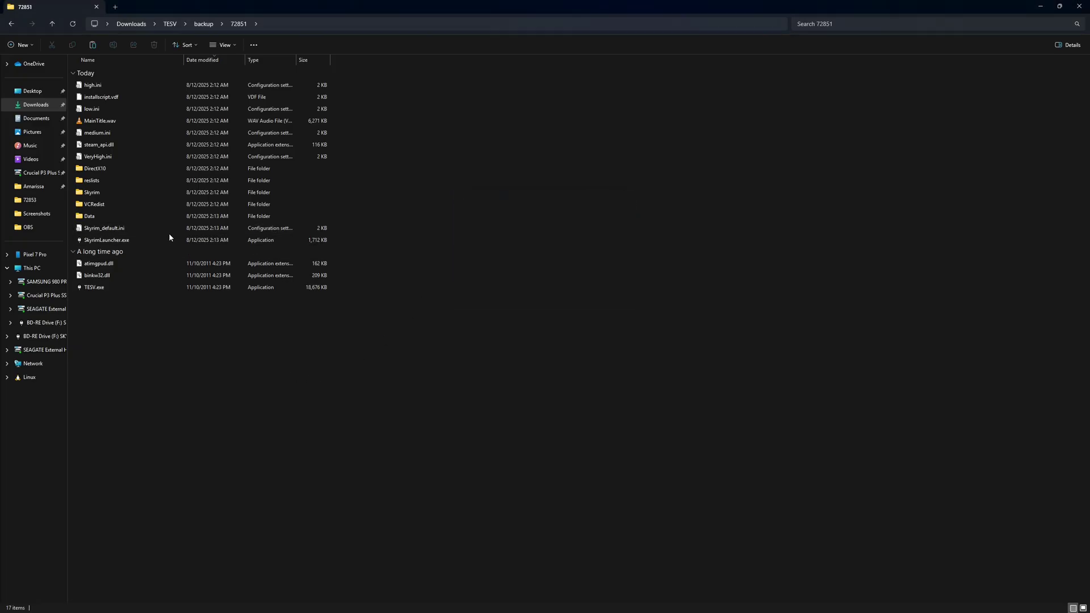
mouse_move(166, 244)
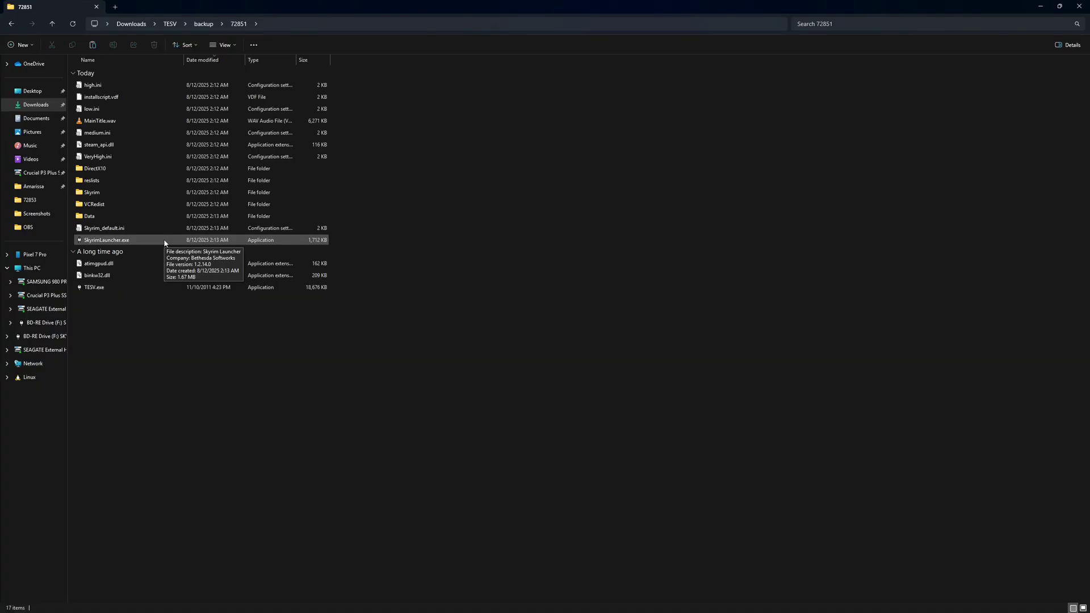
After the original launcher's Steam error, unpack 72851\SkyrimLauncher.exe with Steamless, creating SkyrimLauncher.exe.unpacked.exe
double_click(163, 241)
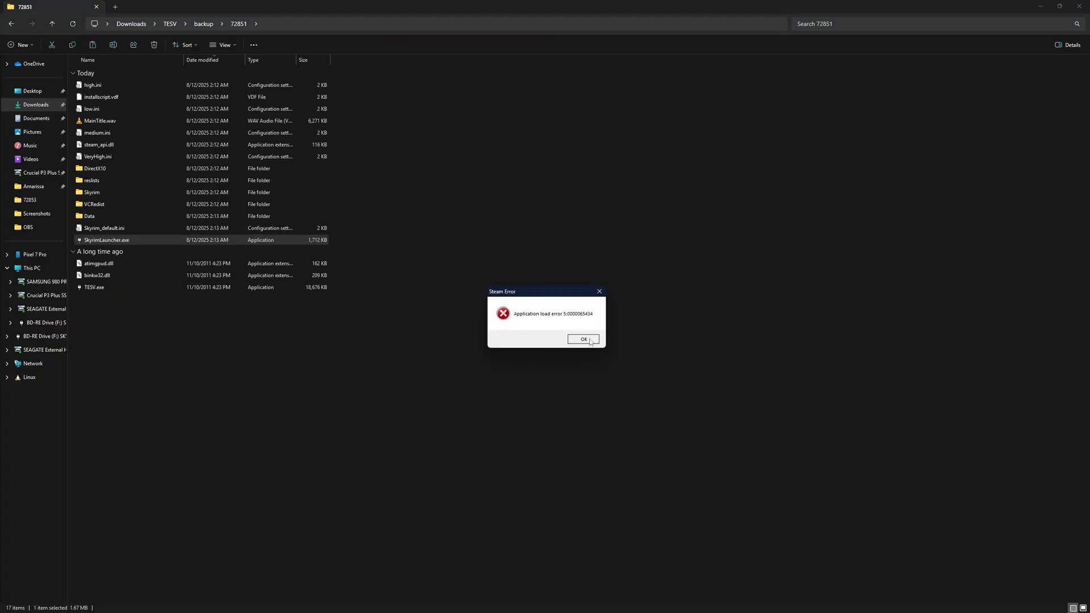
left_click(582, 338)
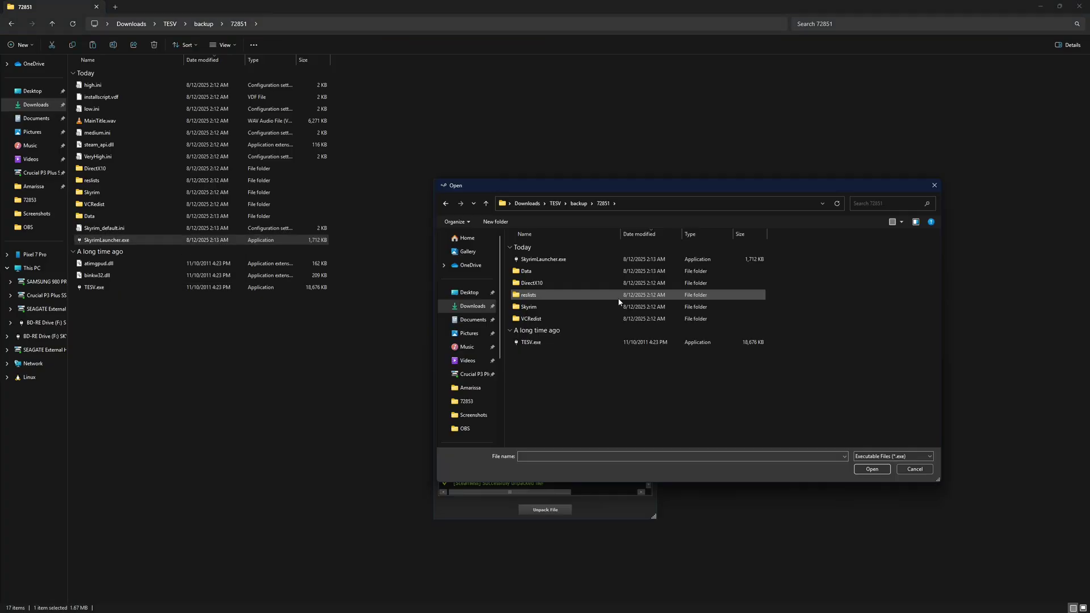
left_click(556, 262)
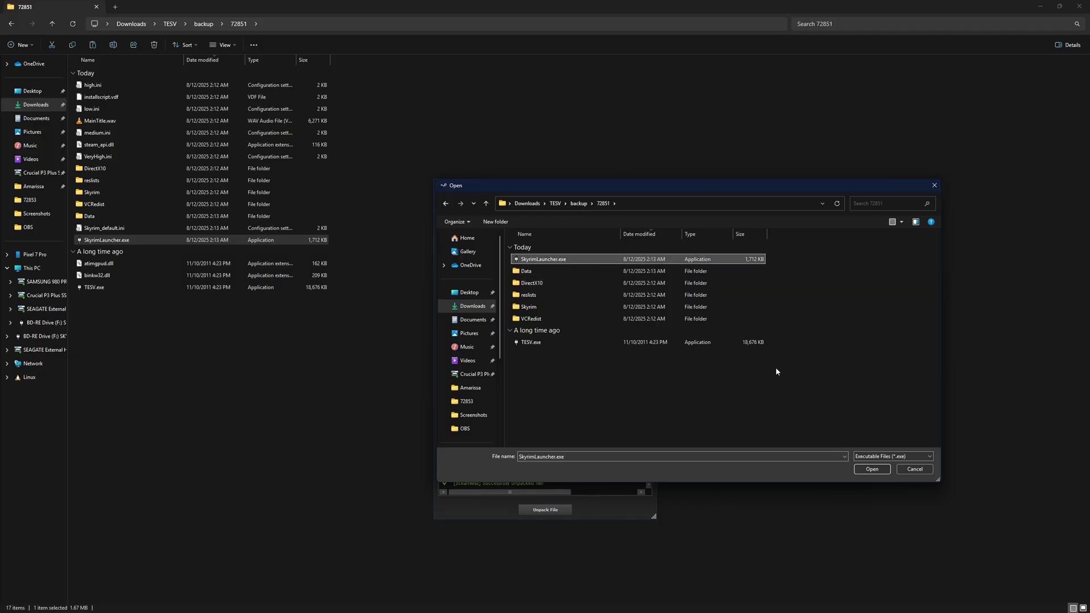
left_click(872, 469)
left_click(545, 509)
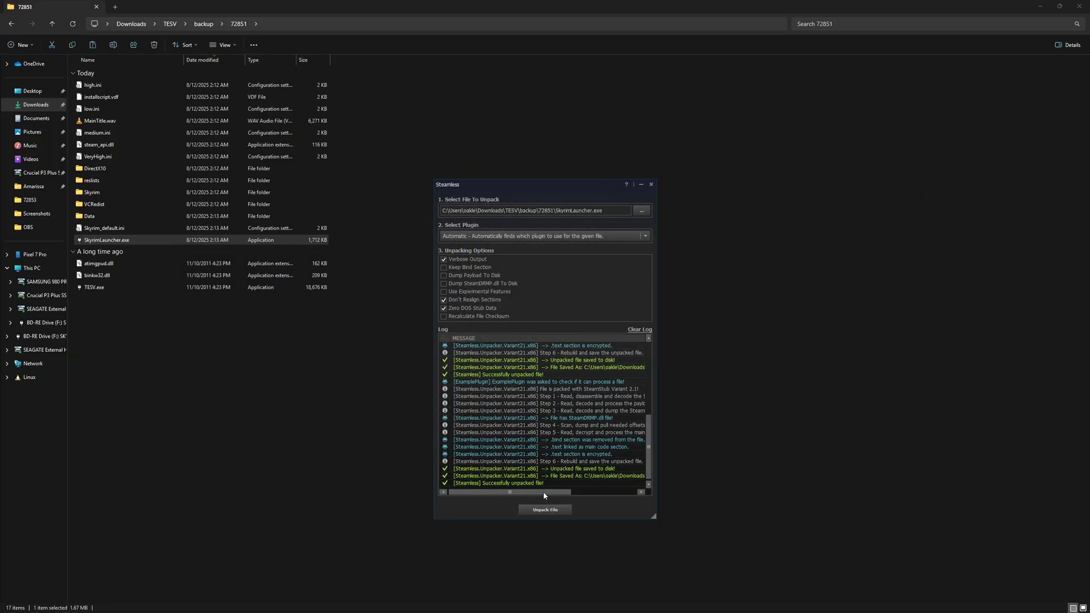
left_click(337, 384)
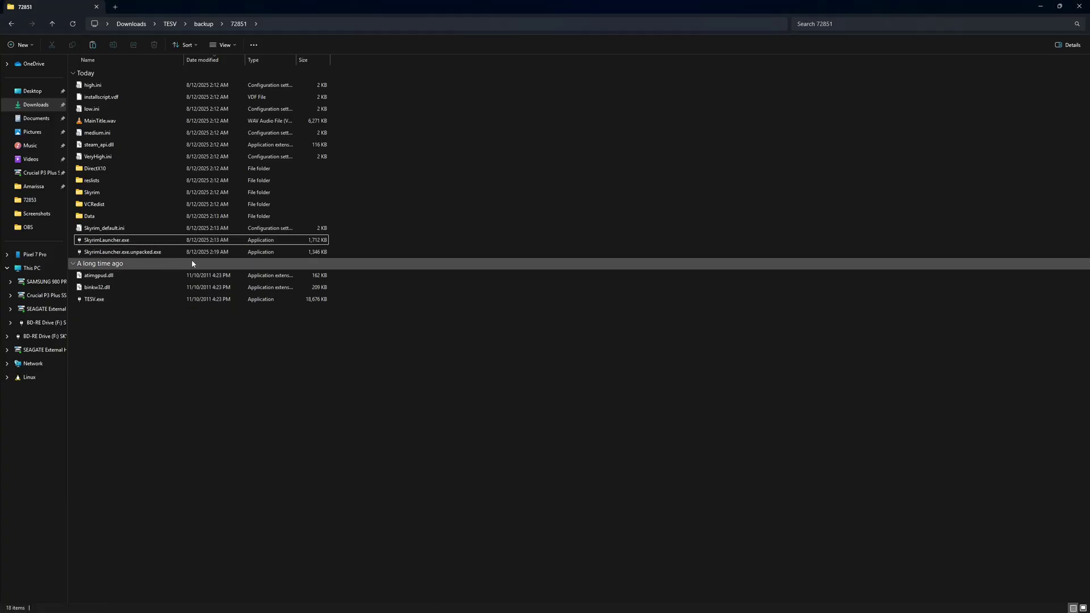
right_click(127, 241)
left_click(122, 243)
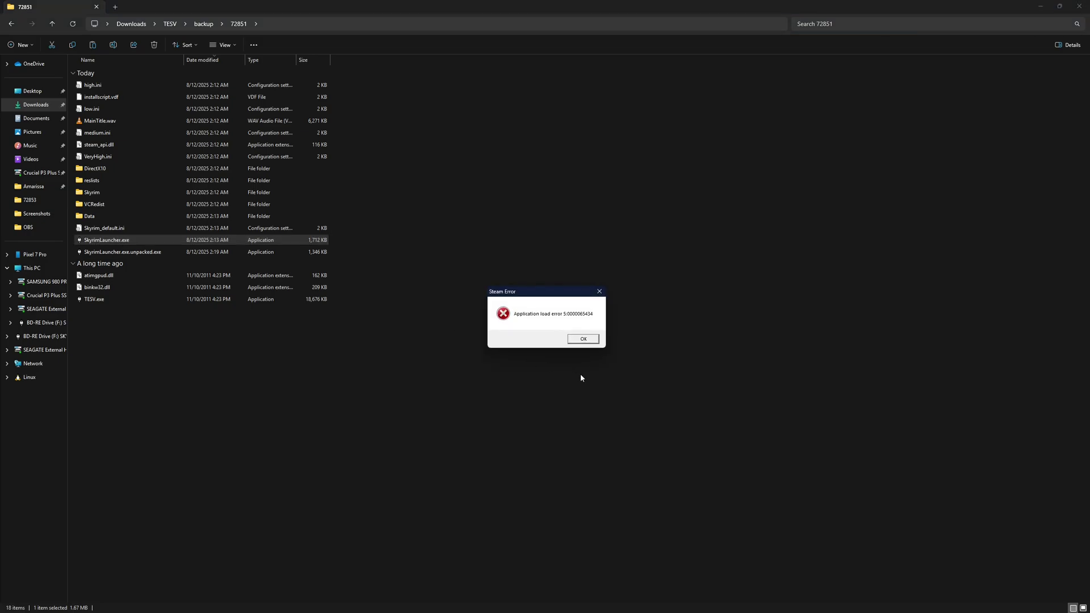
left_click(580, 340)
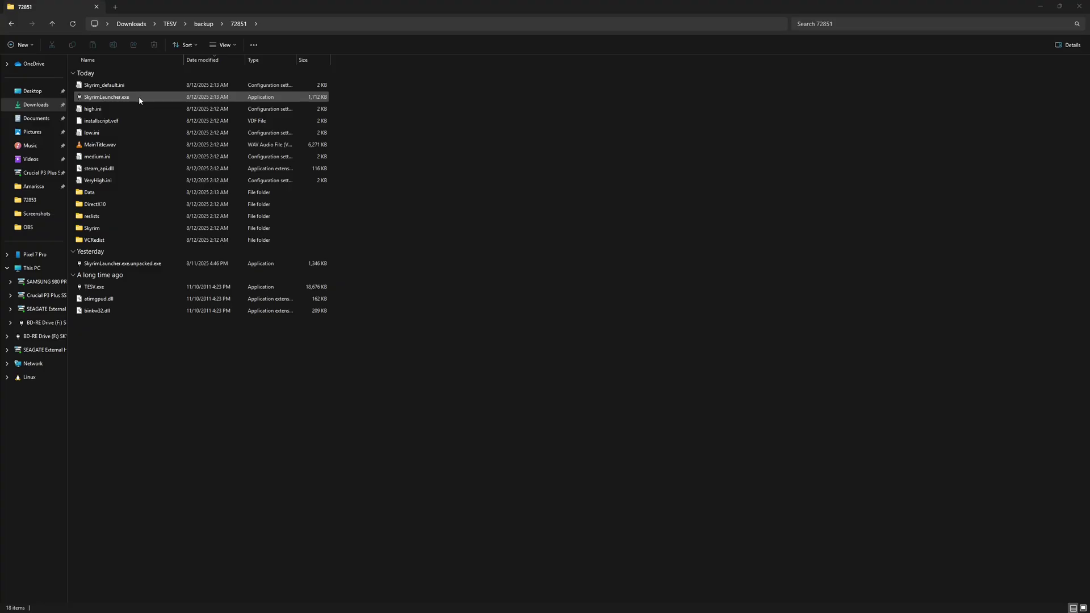
Launch Skyrim from SkyrimLauncher.exe.unpacked.exe, reach the main menu, and quit to the desktop
double_click(161, 265)
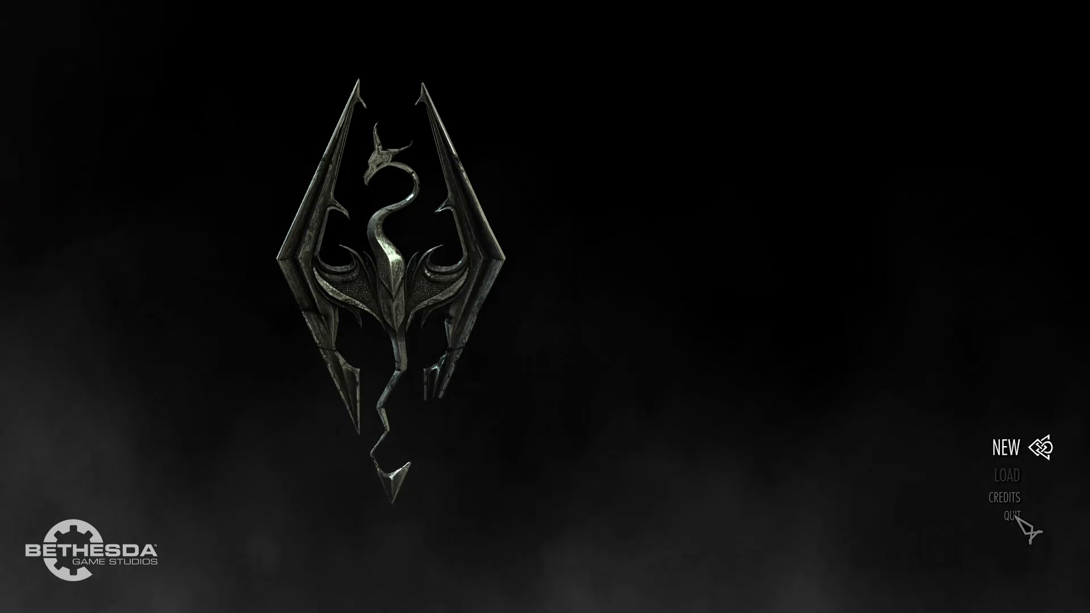
key("Down")
key("Down")
key("Down")
key("Return")
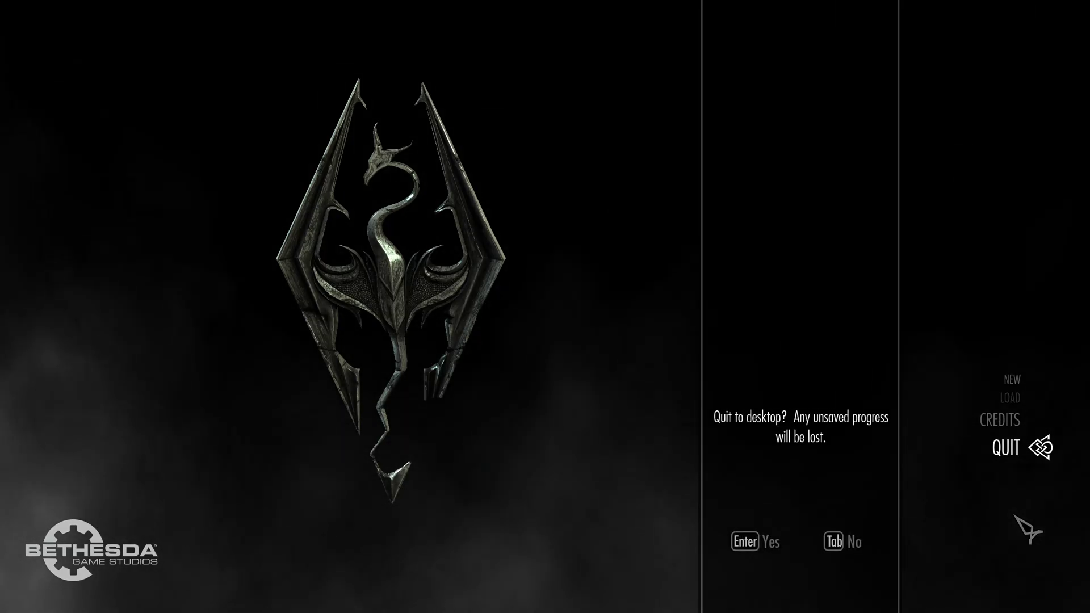
key("Return")
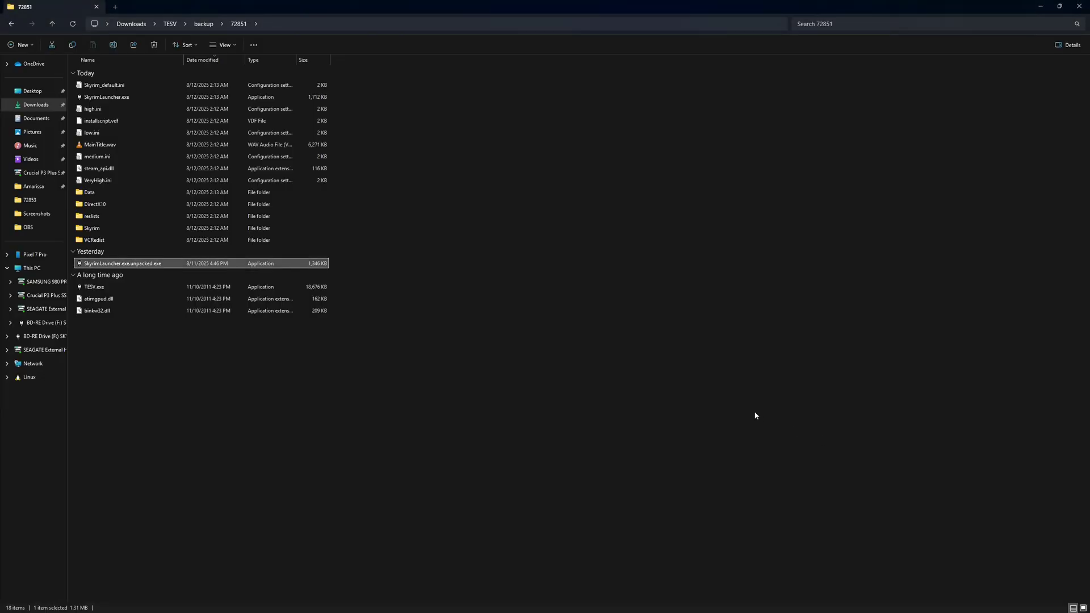